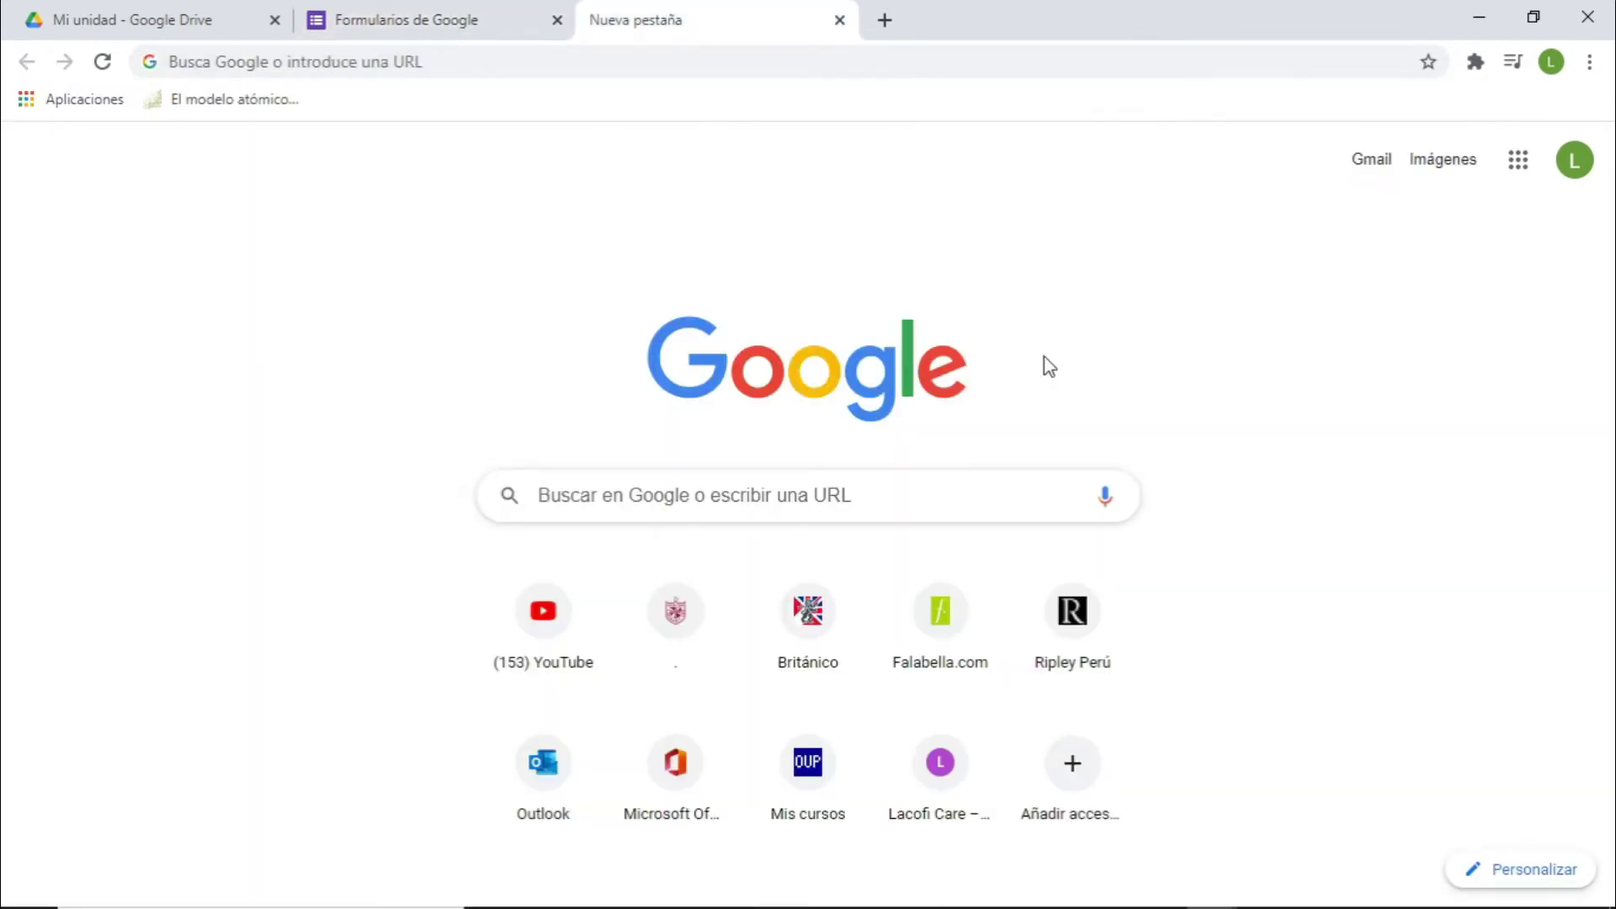
Switch to Google Forms and create a new blank form
click(1519, 164)
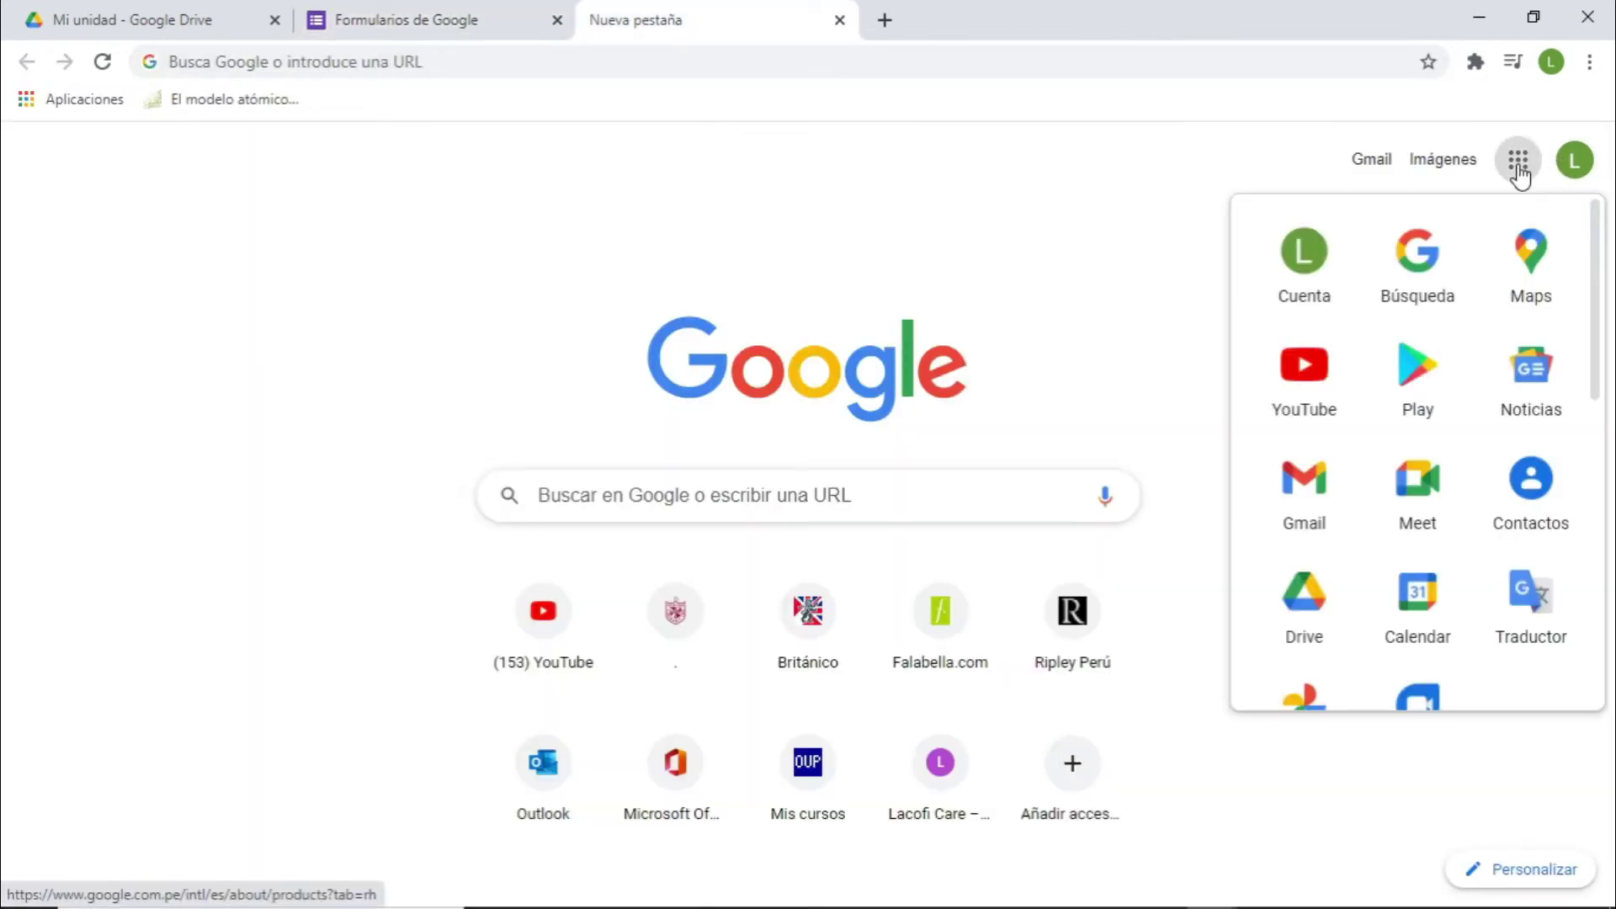
click(358, 21)
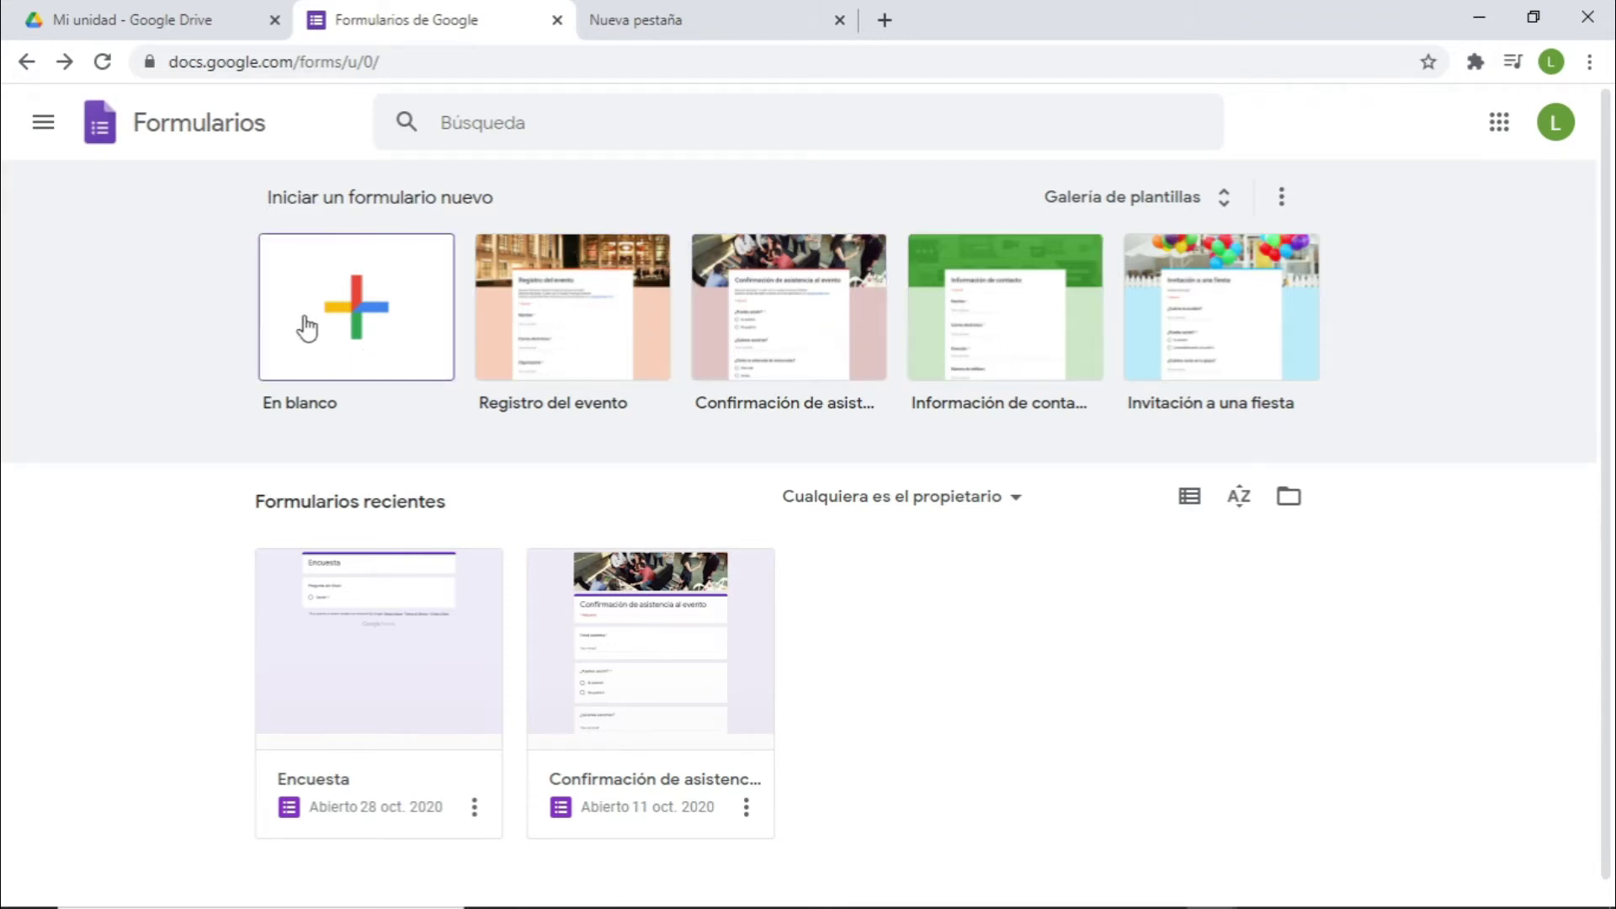
click(377, 316)
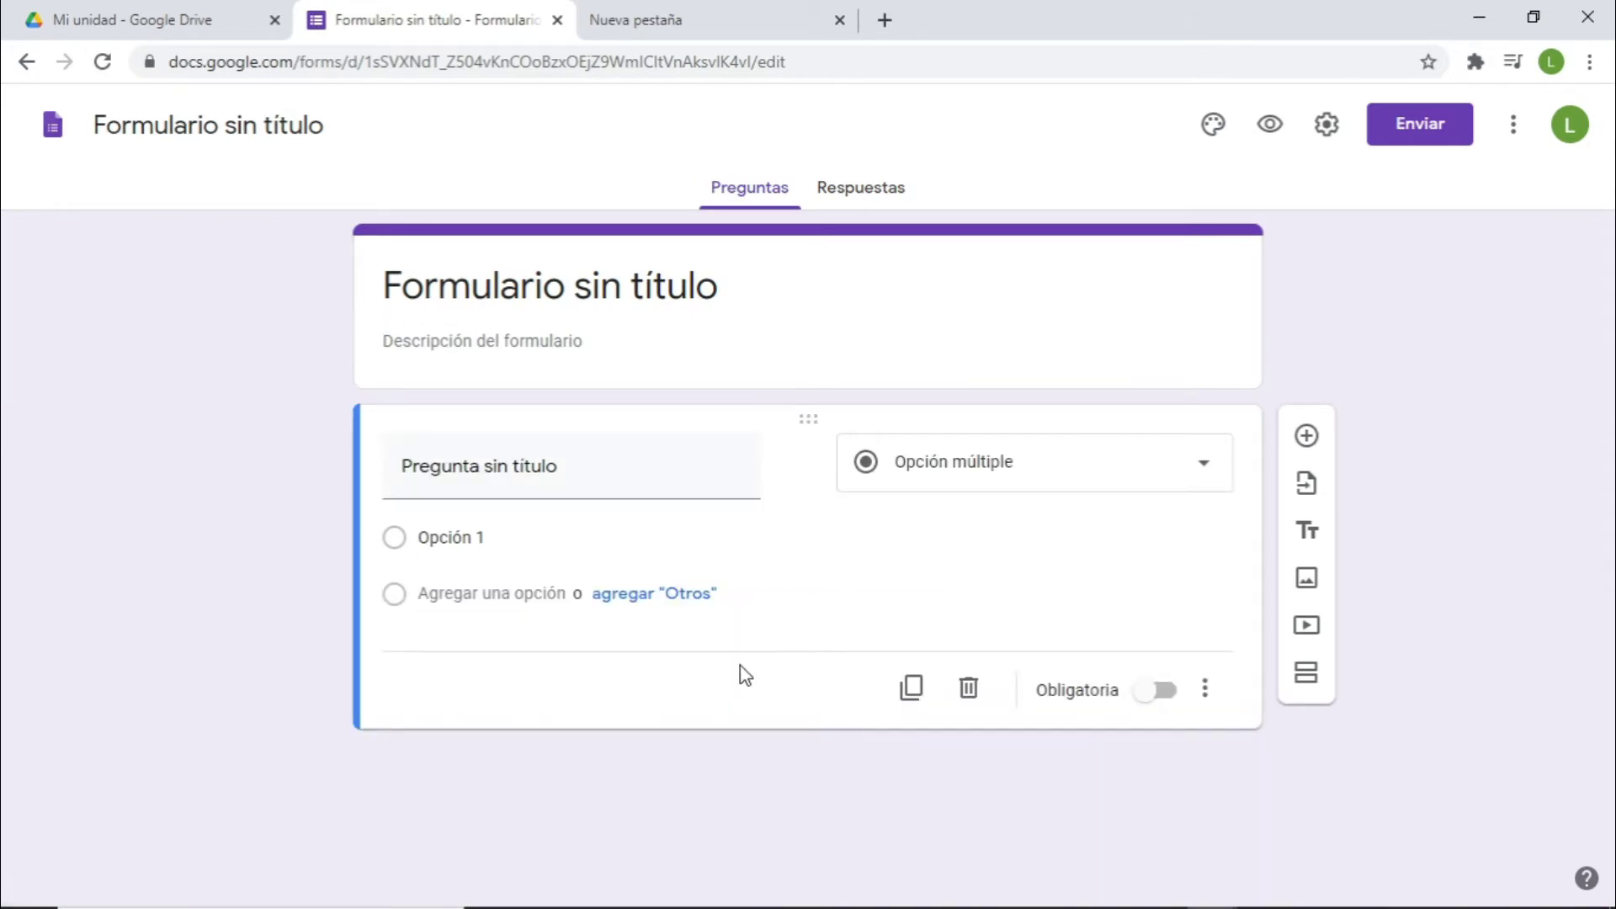
Name the untitled form "Encuesta de satisfacción"
click(177, 133)
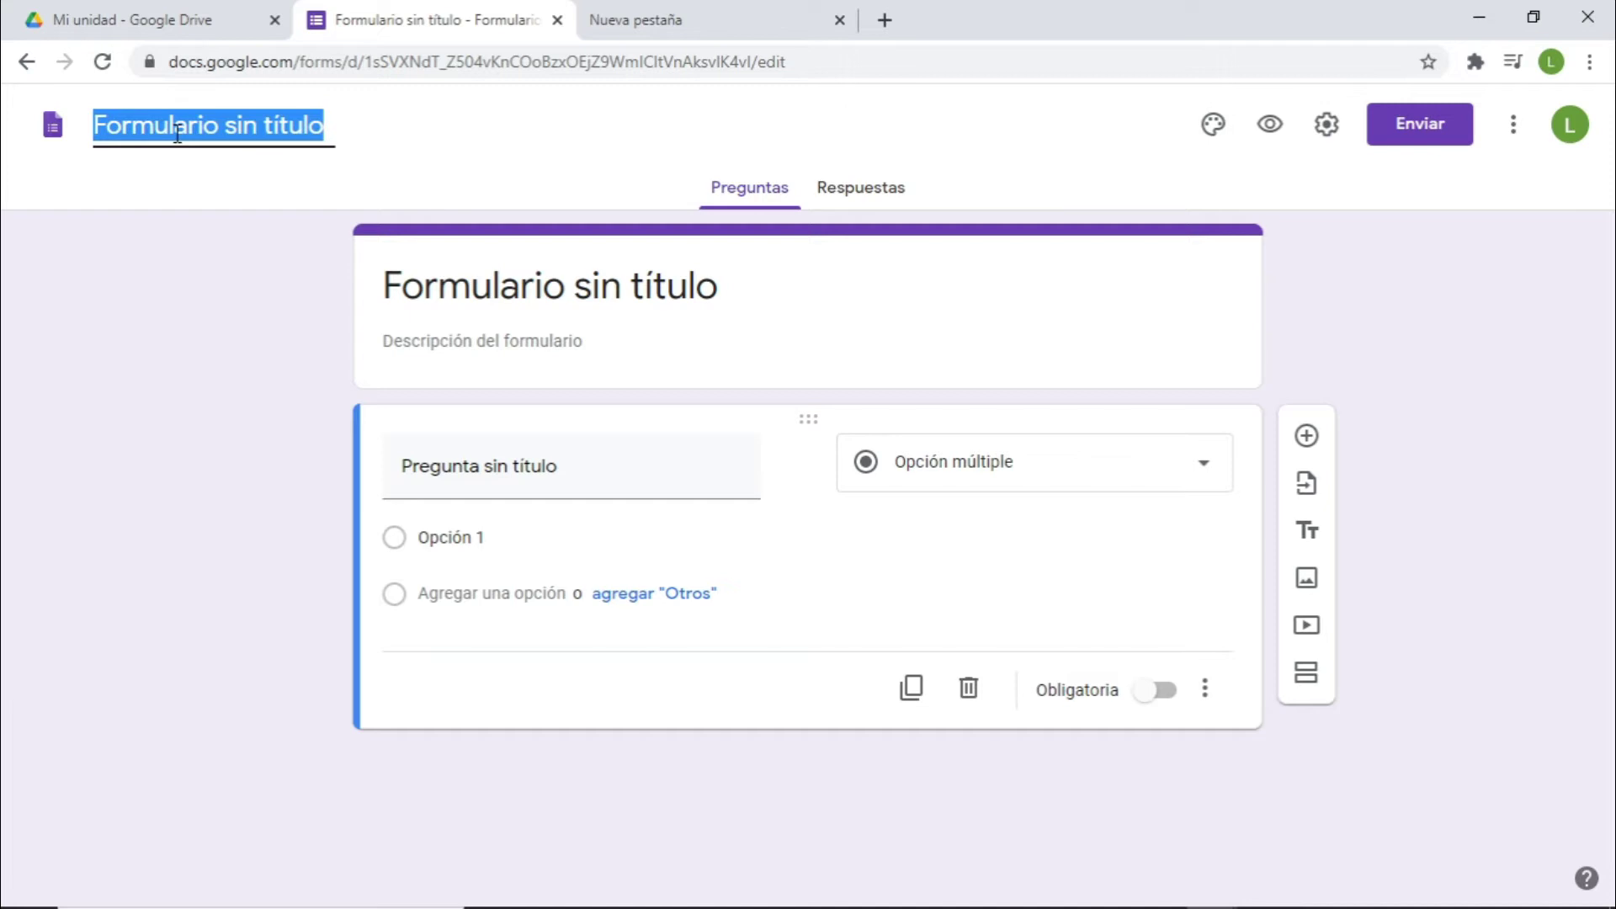
text(Encu)
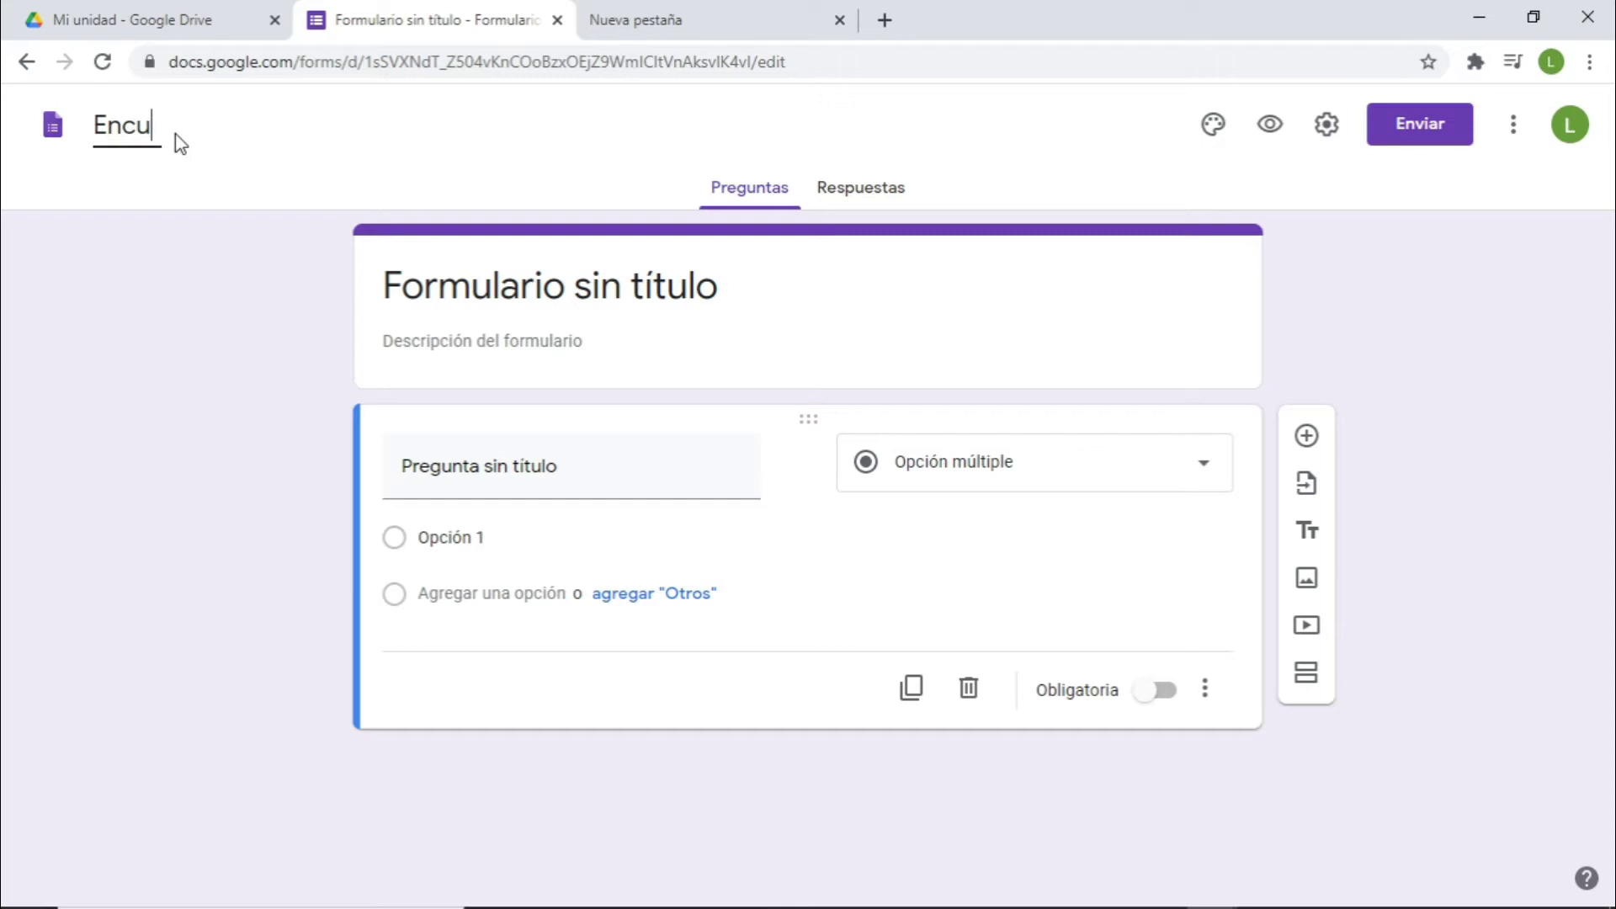
text(esta de sati)
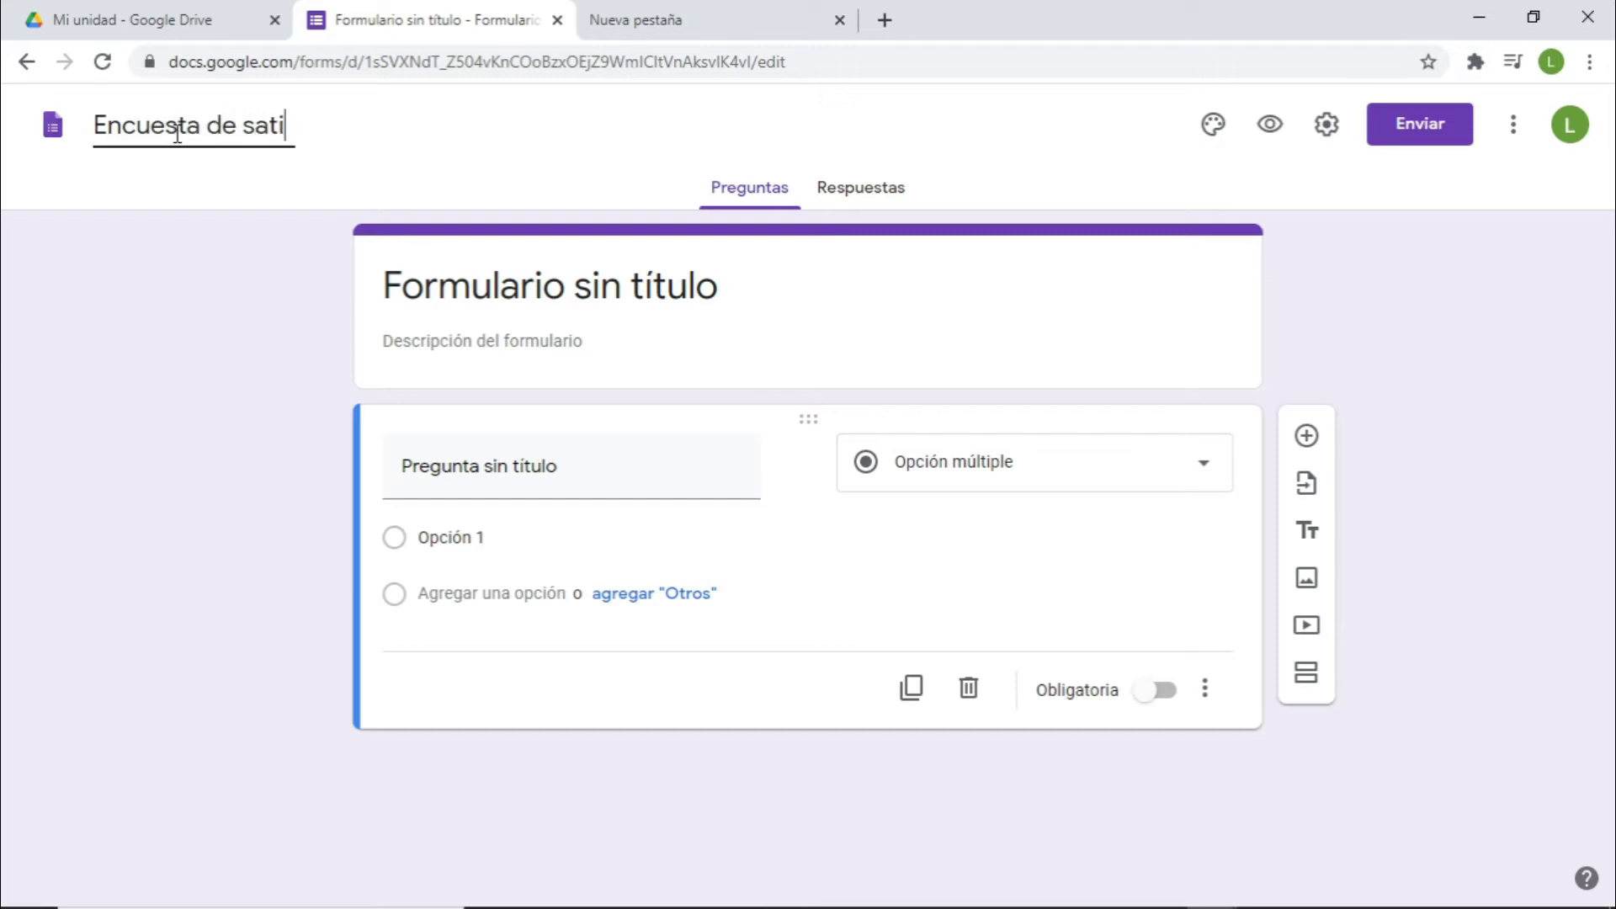
text(sfacci+)
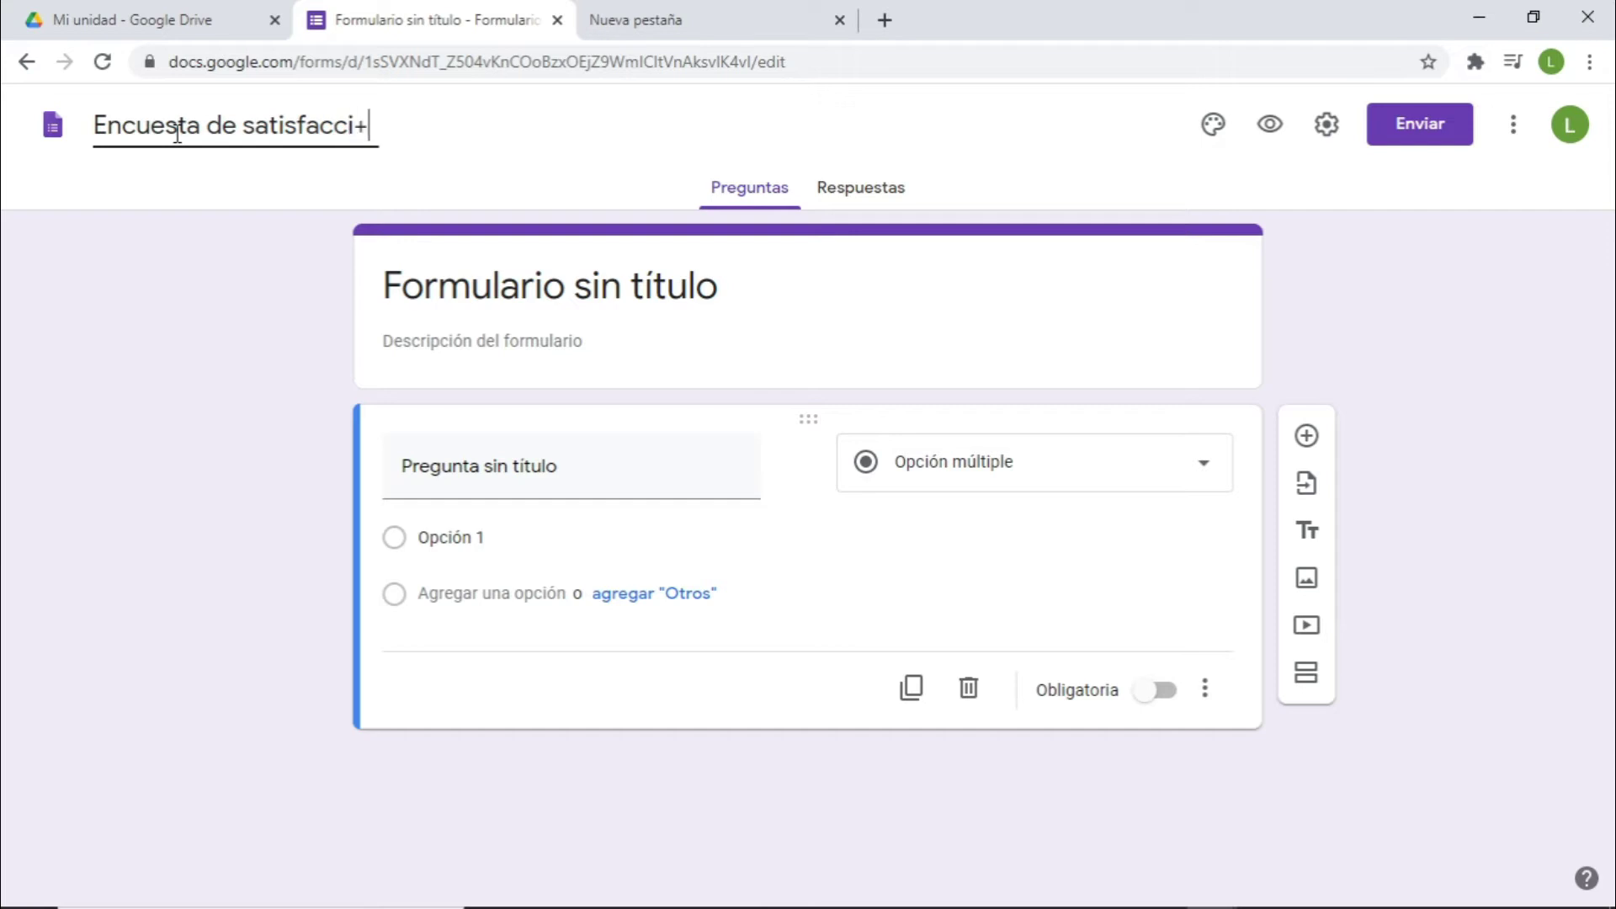
key(BackSpace)
text(ón)
click(162, 385)
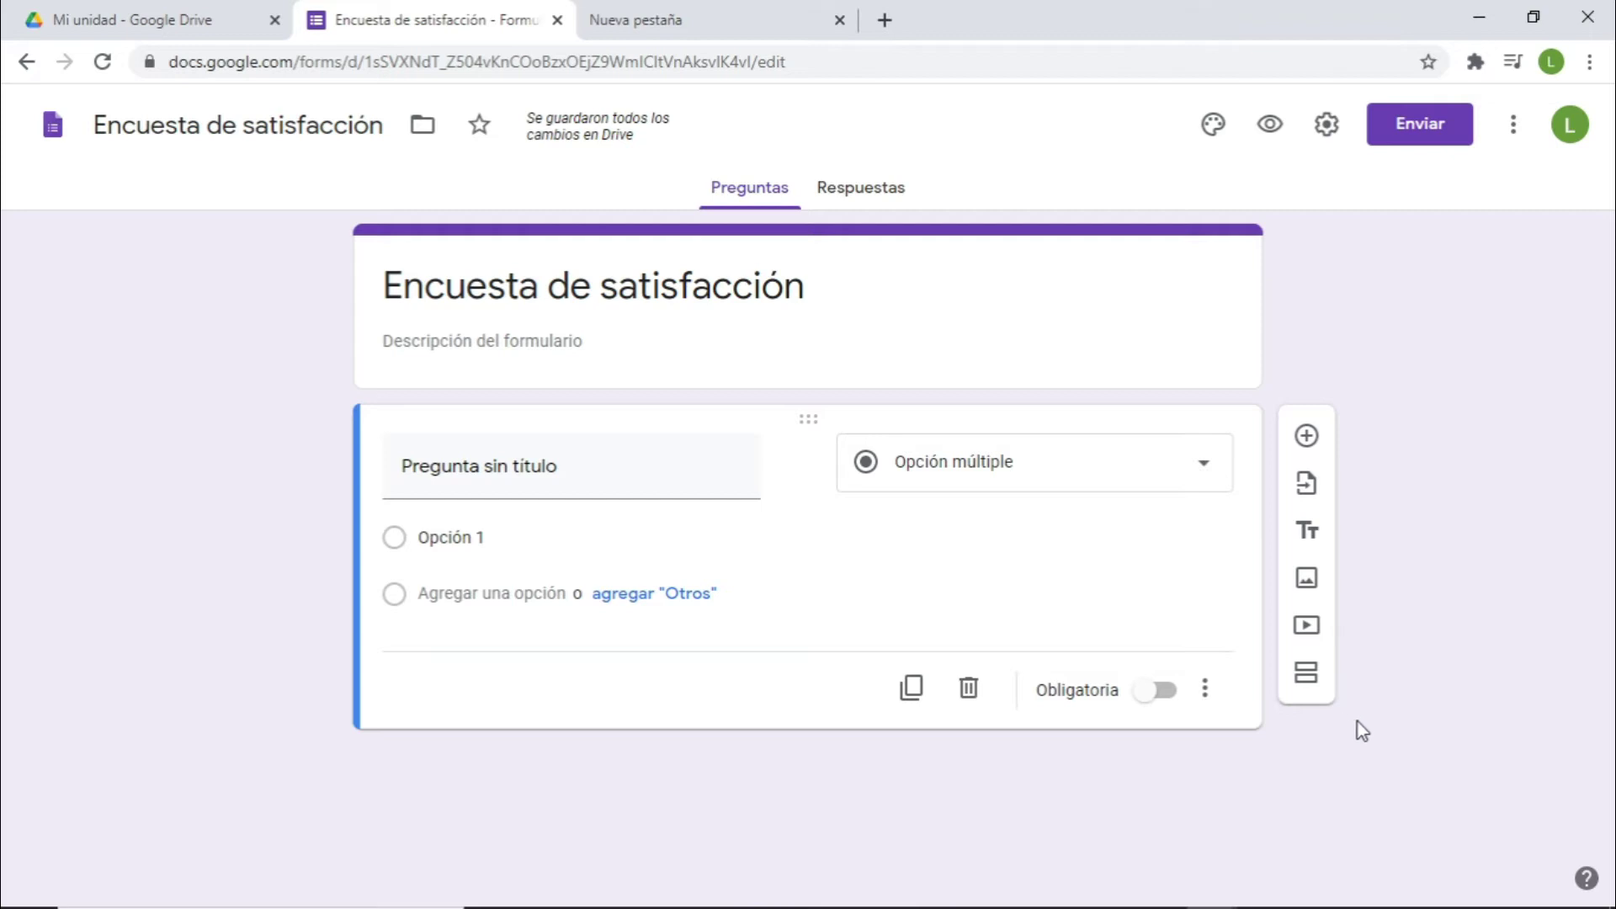
Open the theme options and examine the header images under Trabajo y escuela, Ilustraciones, Fecha de nacimiento and Gastronomía
click(1214, 126)
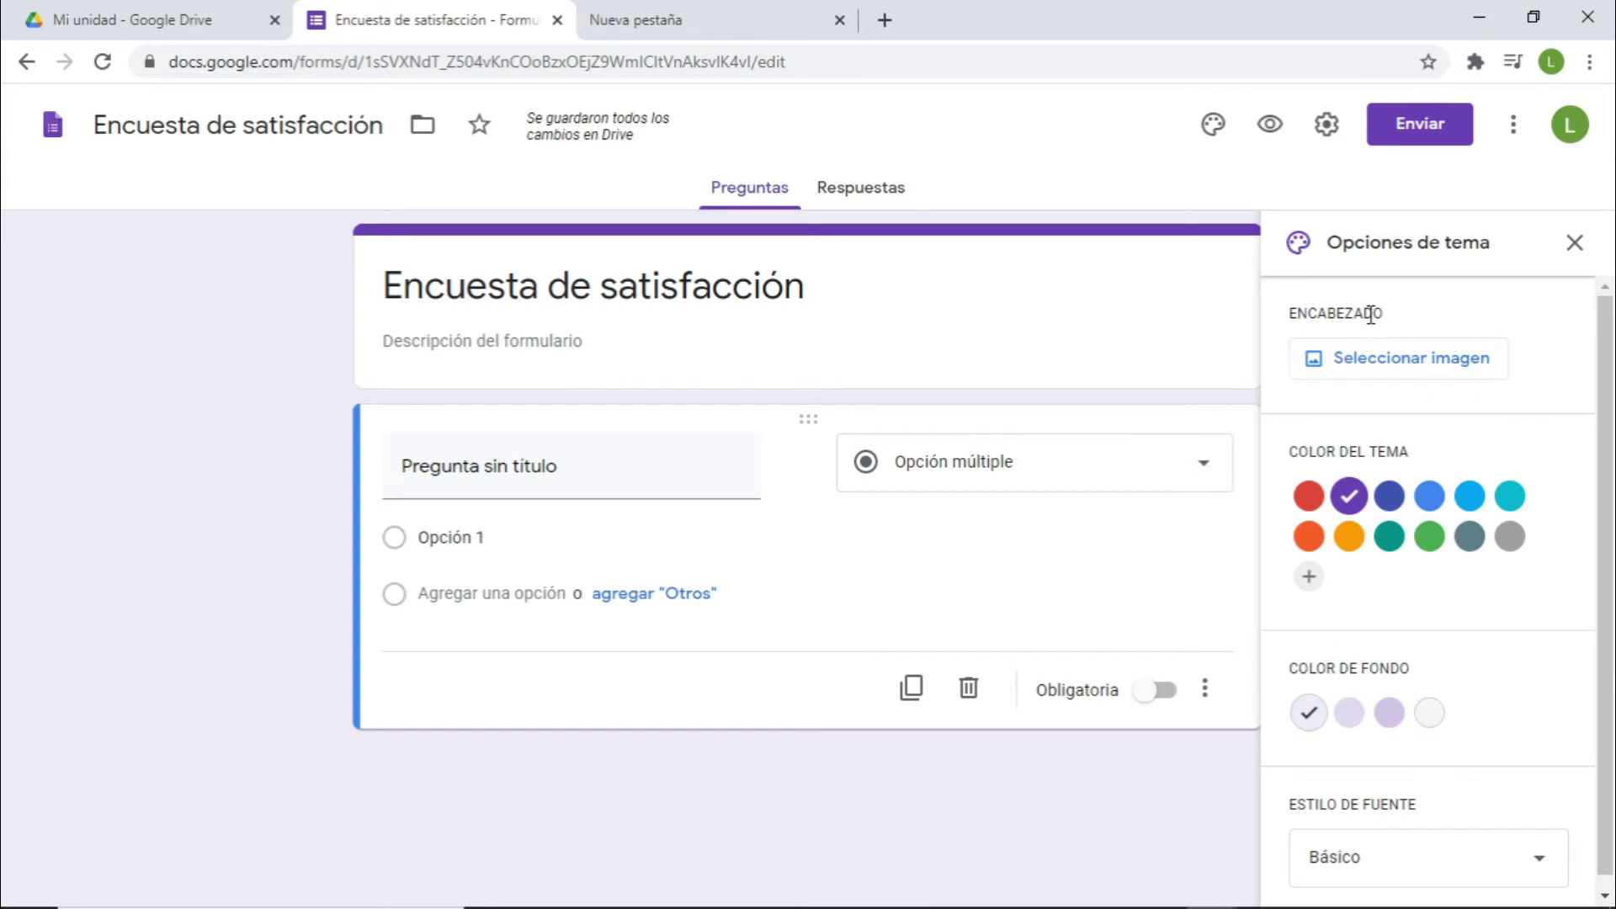
click(1410, 368)
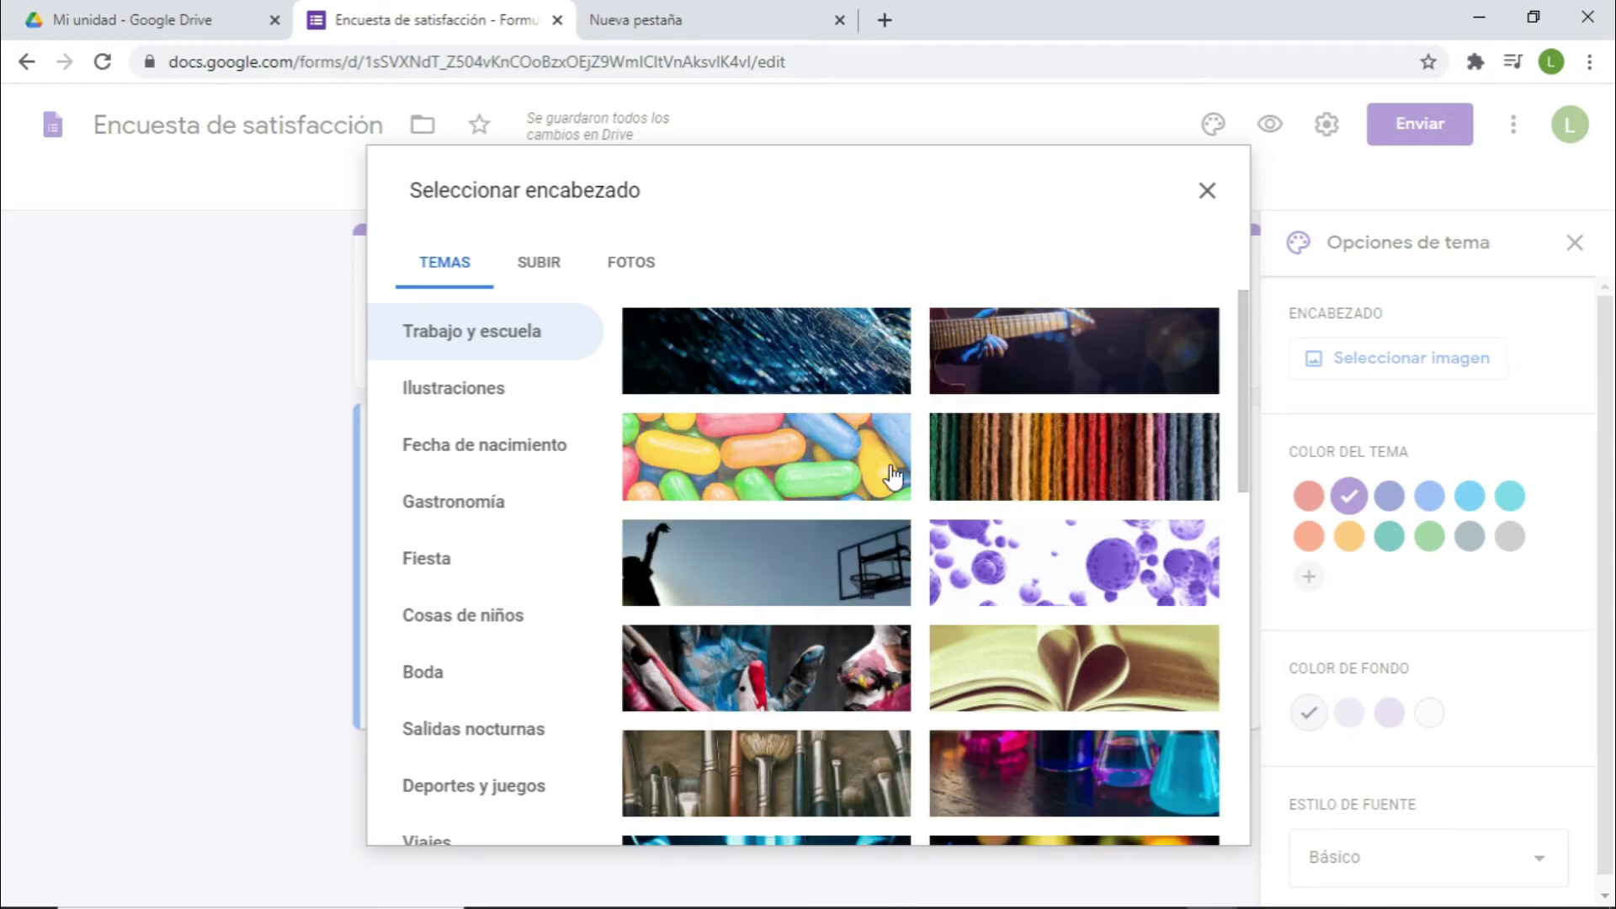
scroll(892, 475, down, 3)
scroll(892, 475, down, 3)
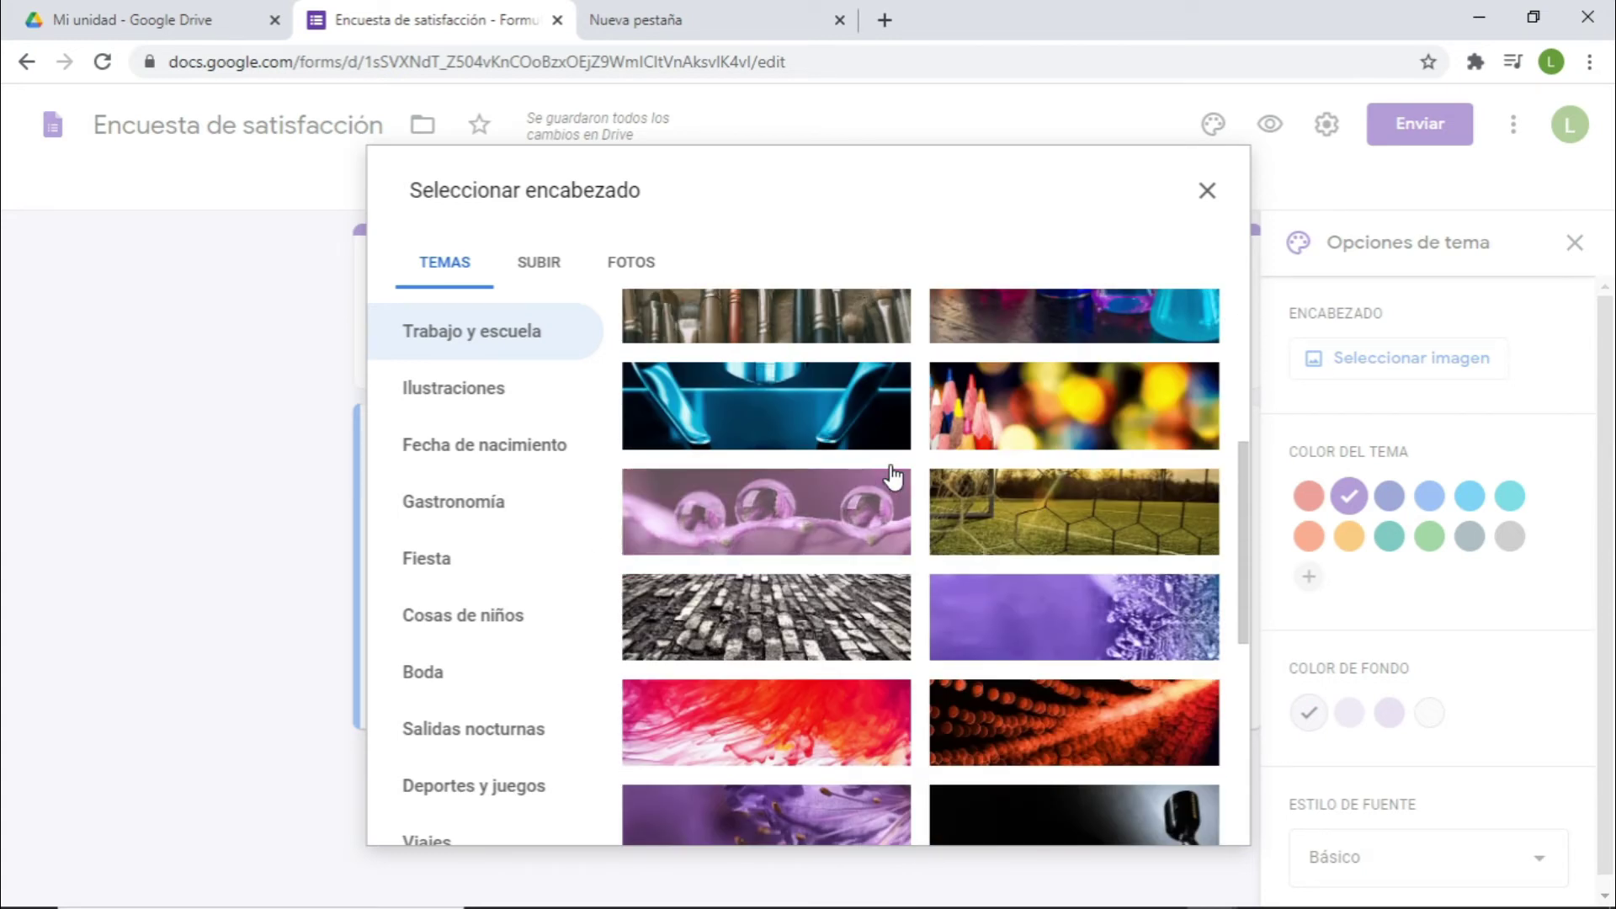
scroll(892, 477, down, 6)
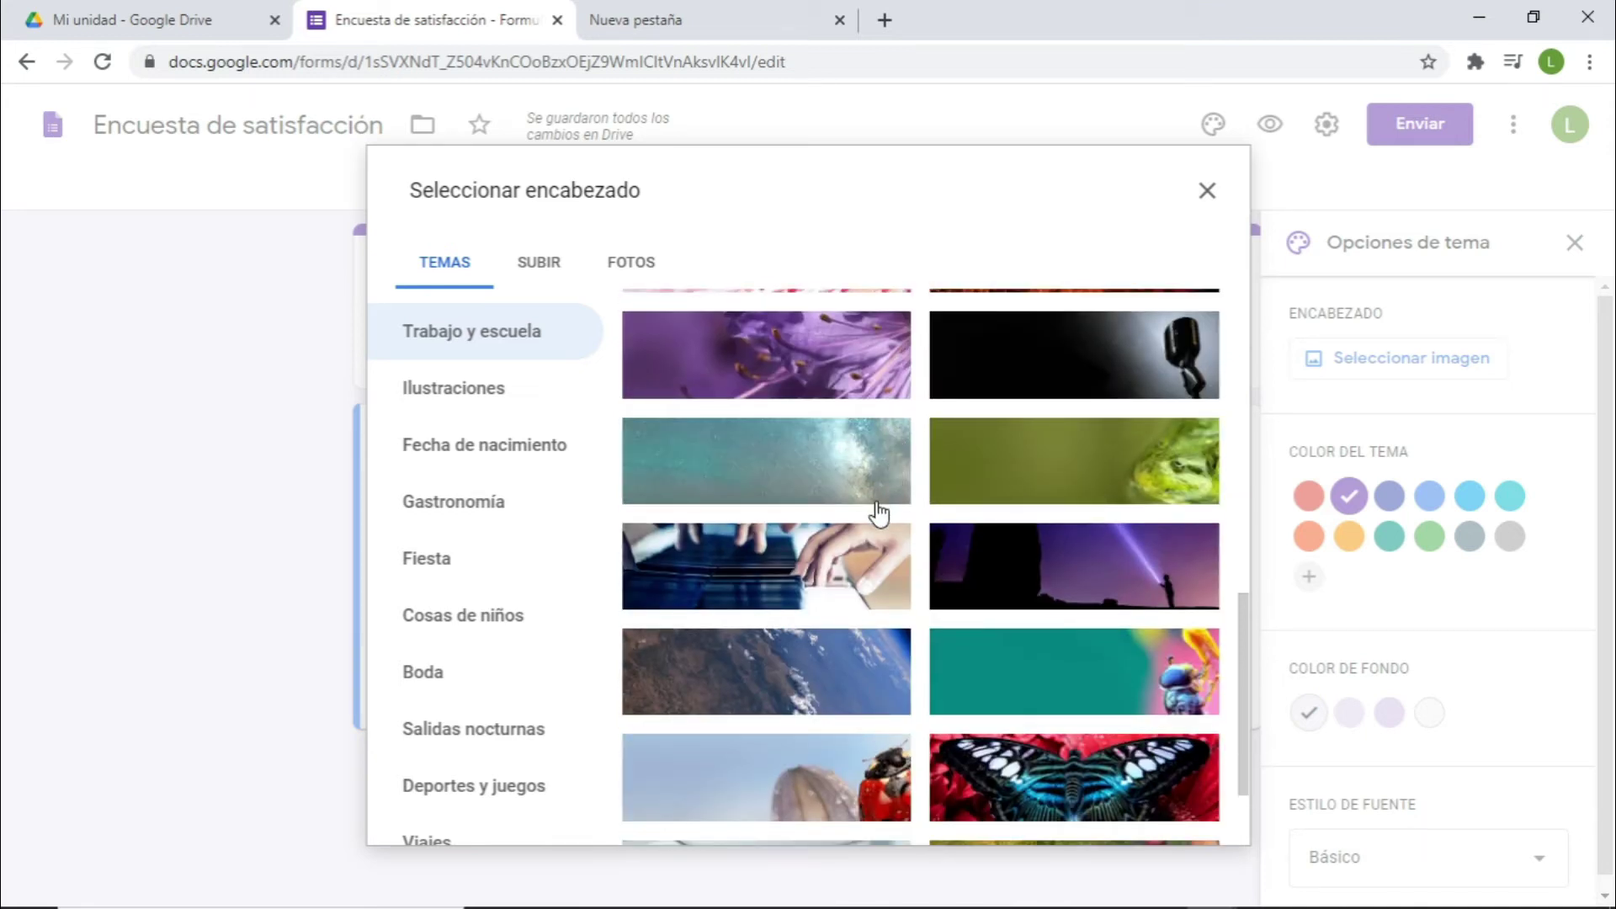
click(835, 476)
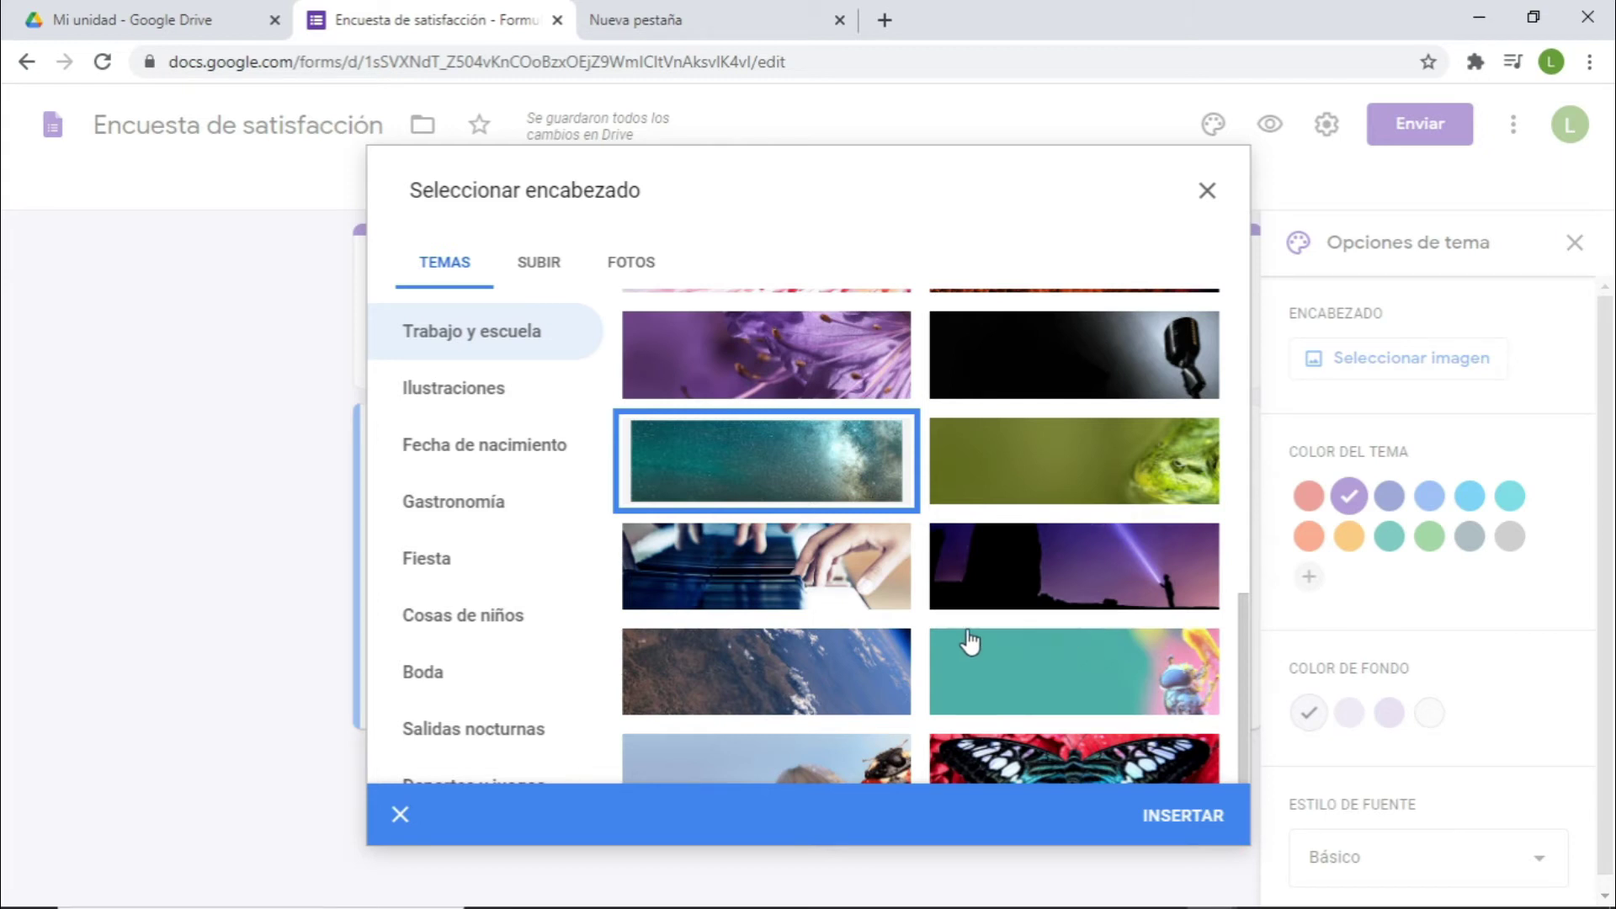
click(477, 390)
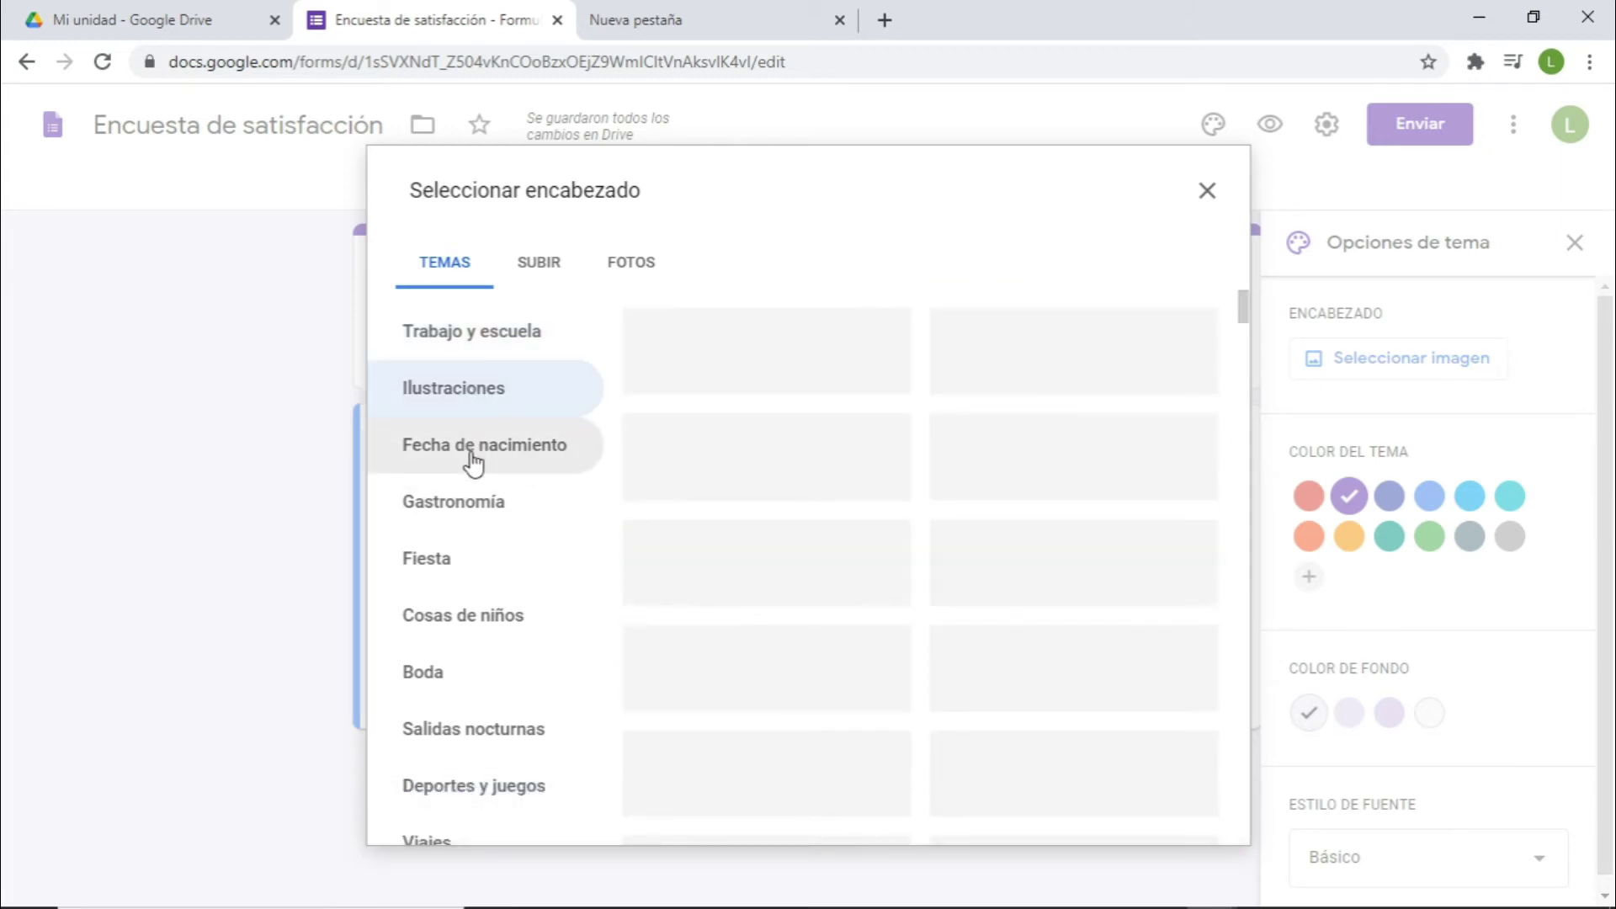
click(474, 461)
click(454, 522)
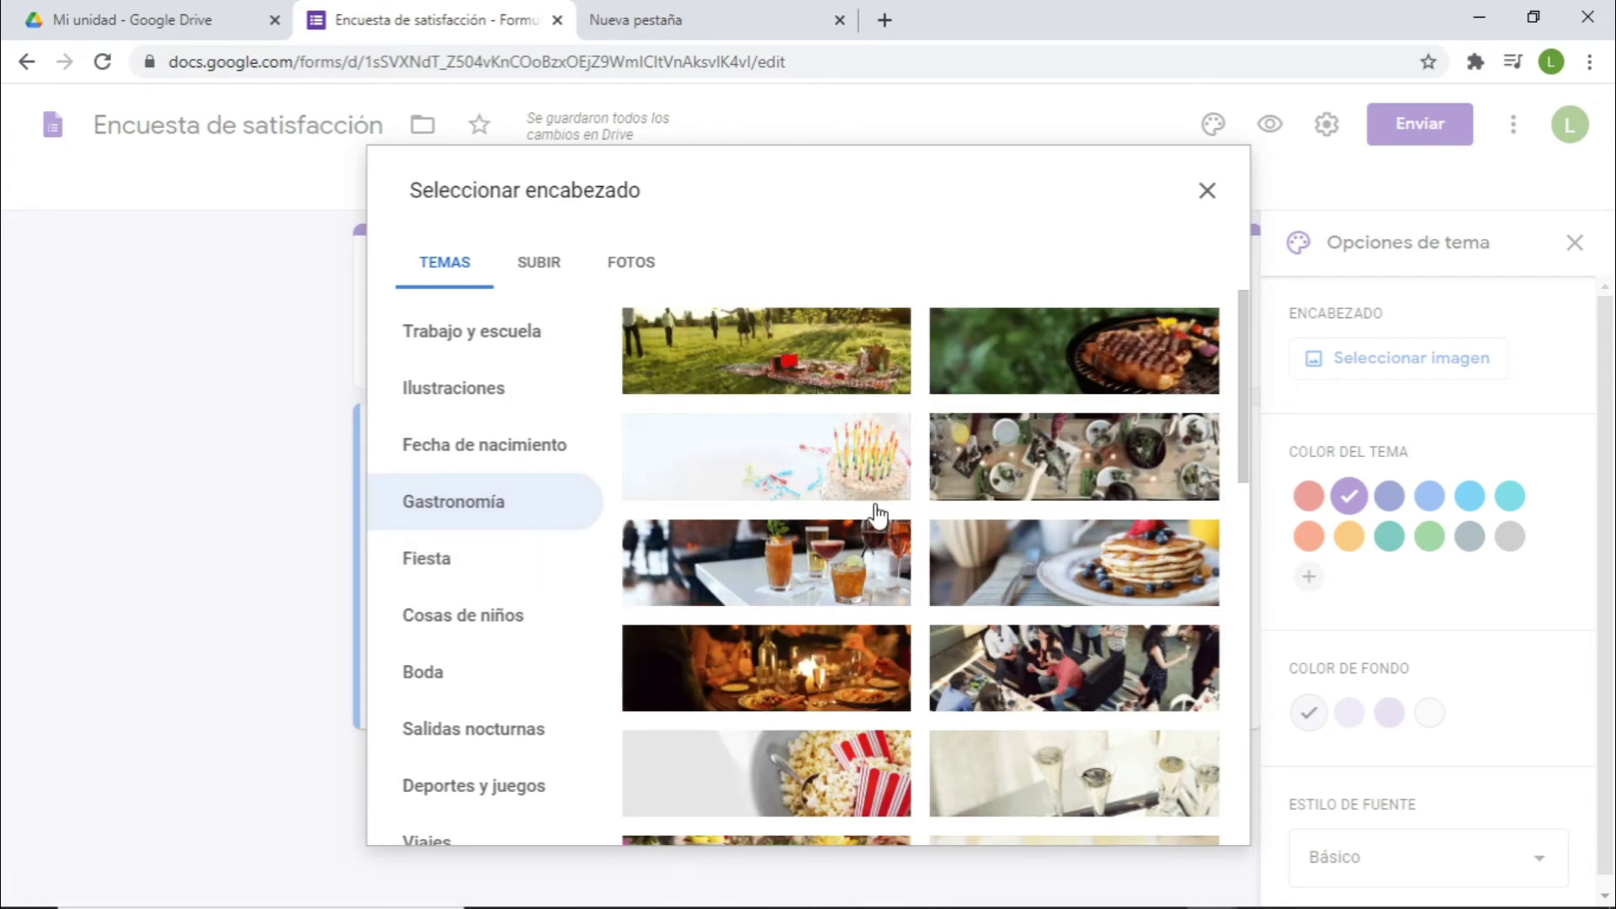
Insert the laboratory glassware image from Trabajo y escuela as the form header, and remove it again
click(473, 354)
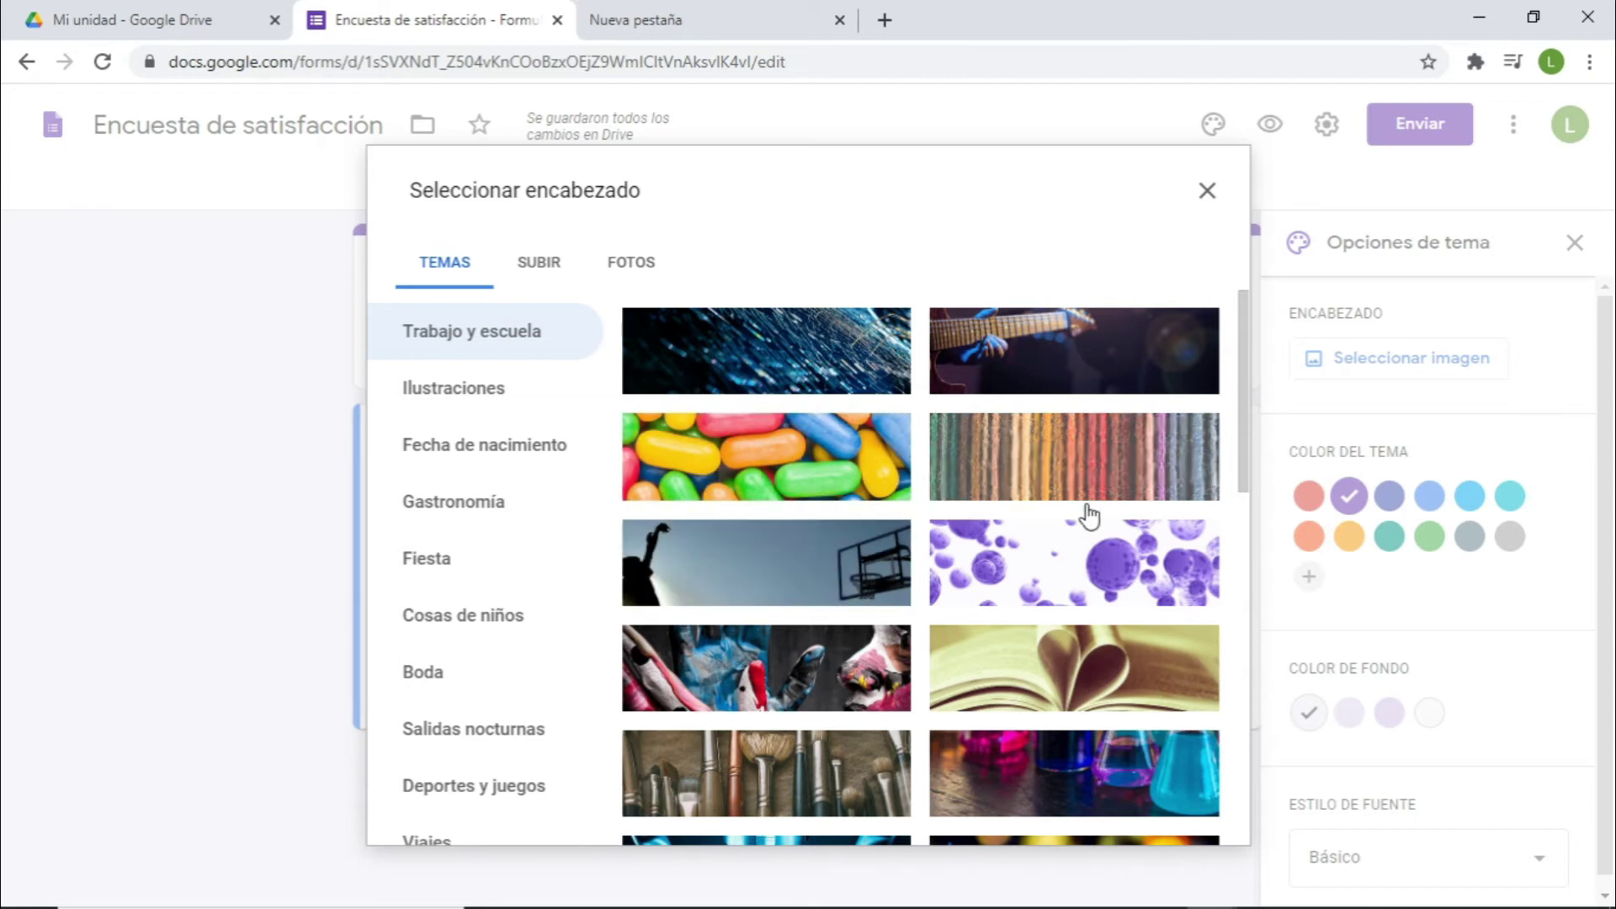
drag(1237, 338, 1234, 750)
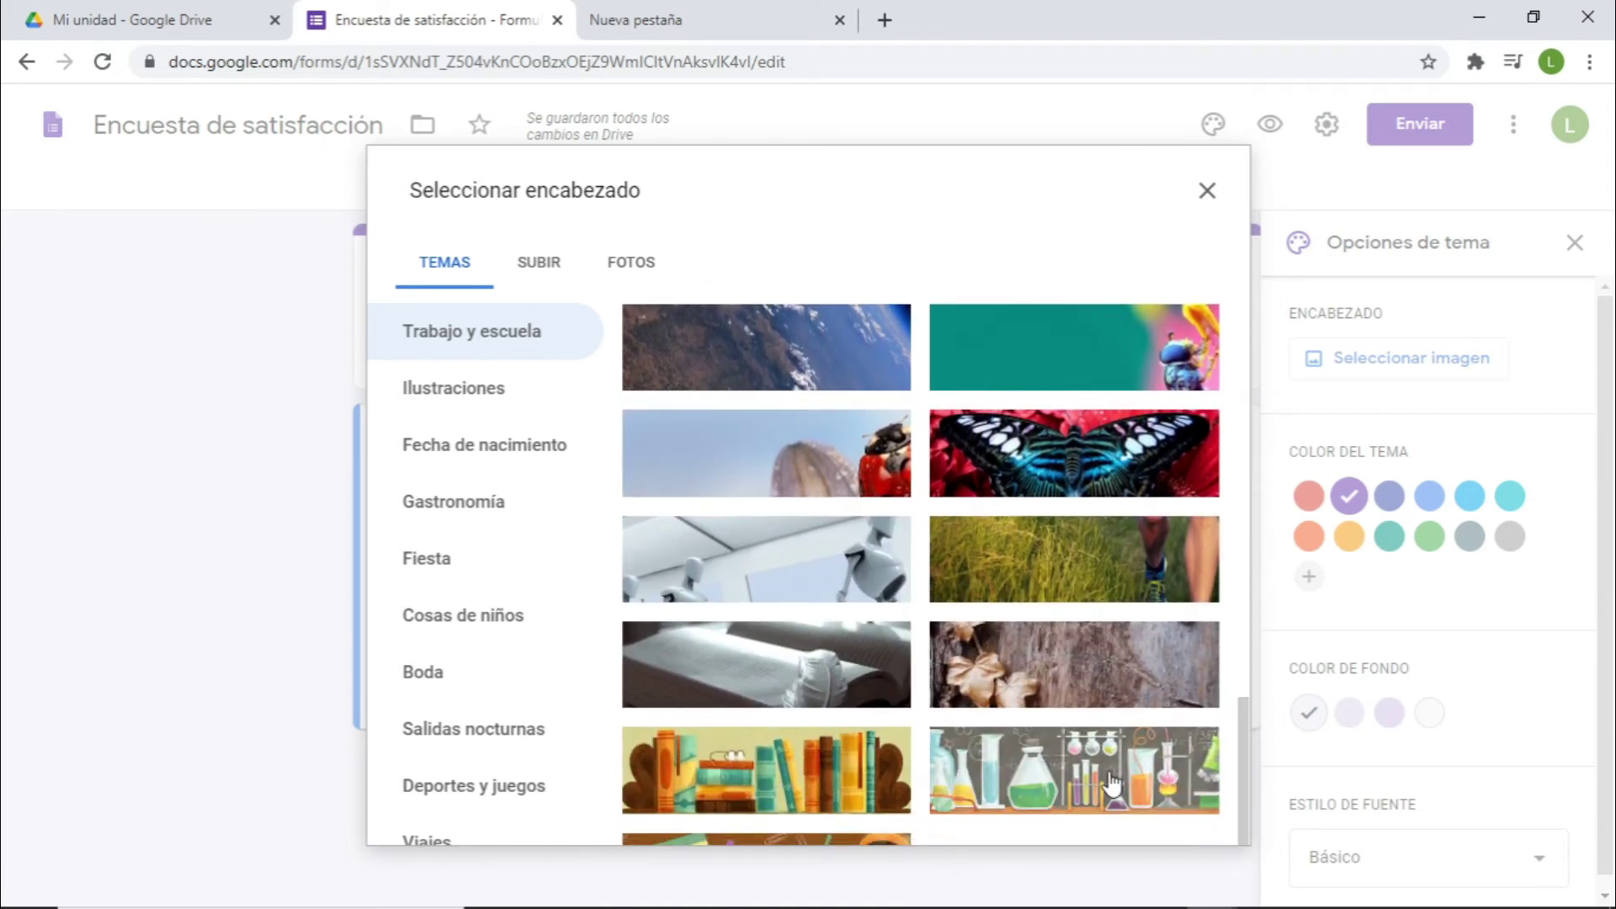
click(1108, 781)
click(1187, 816)
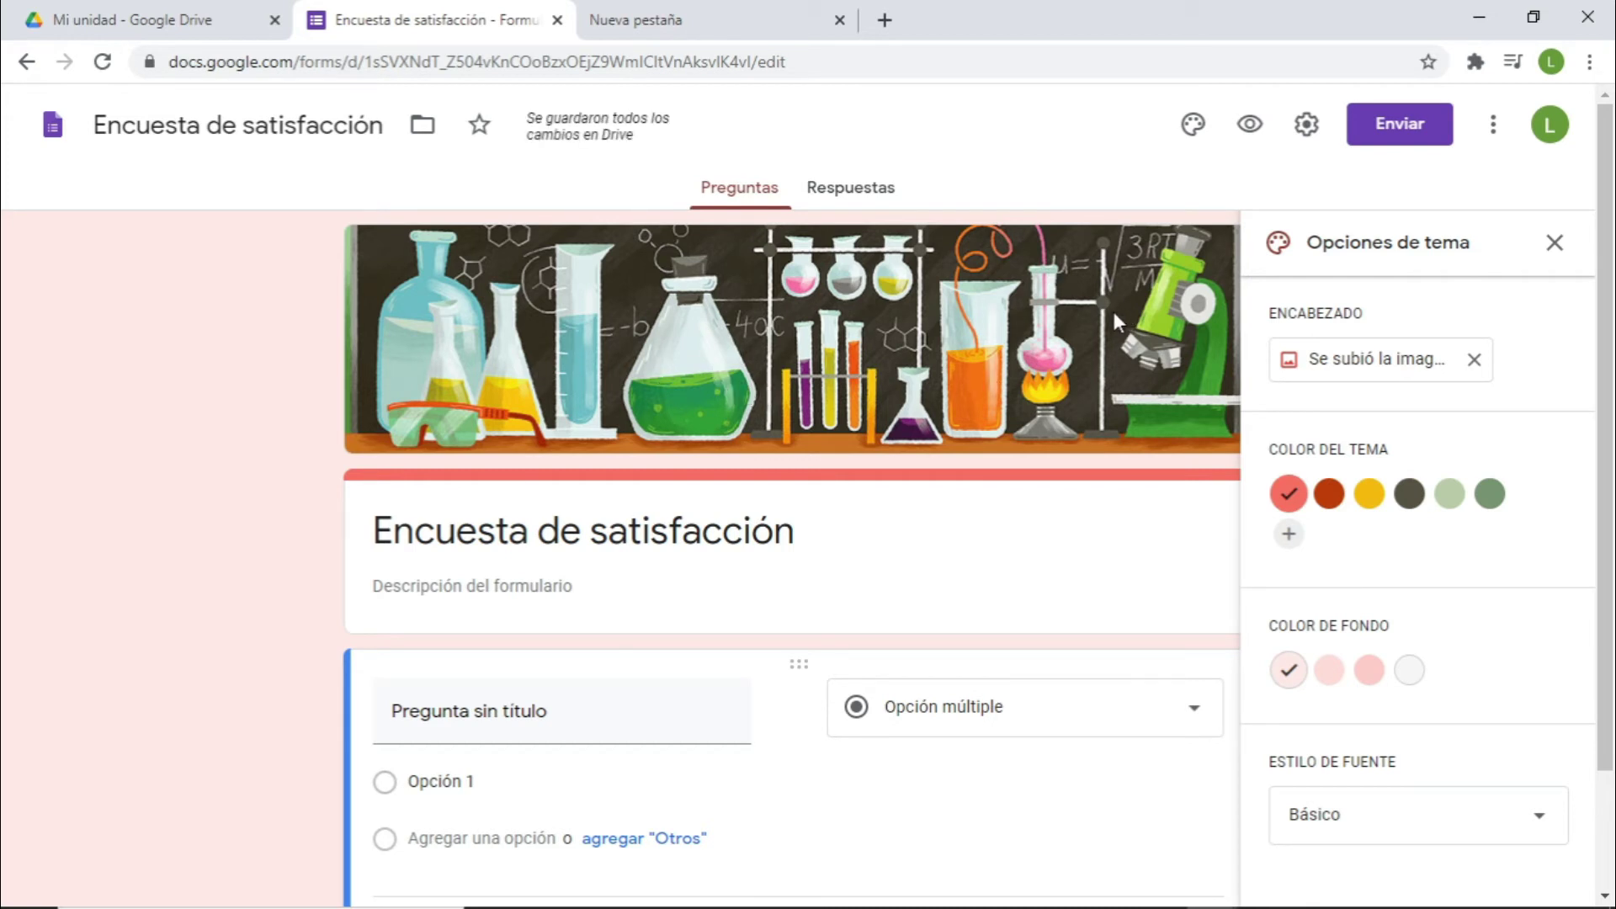
click(1475, 359)
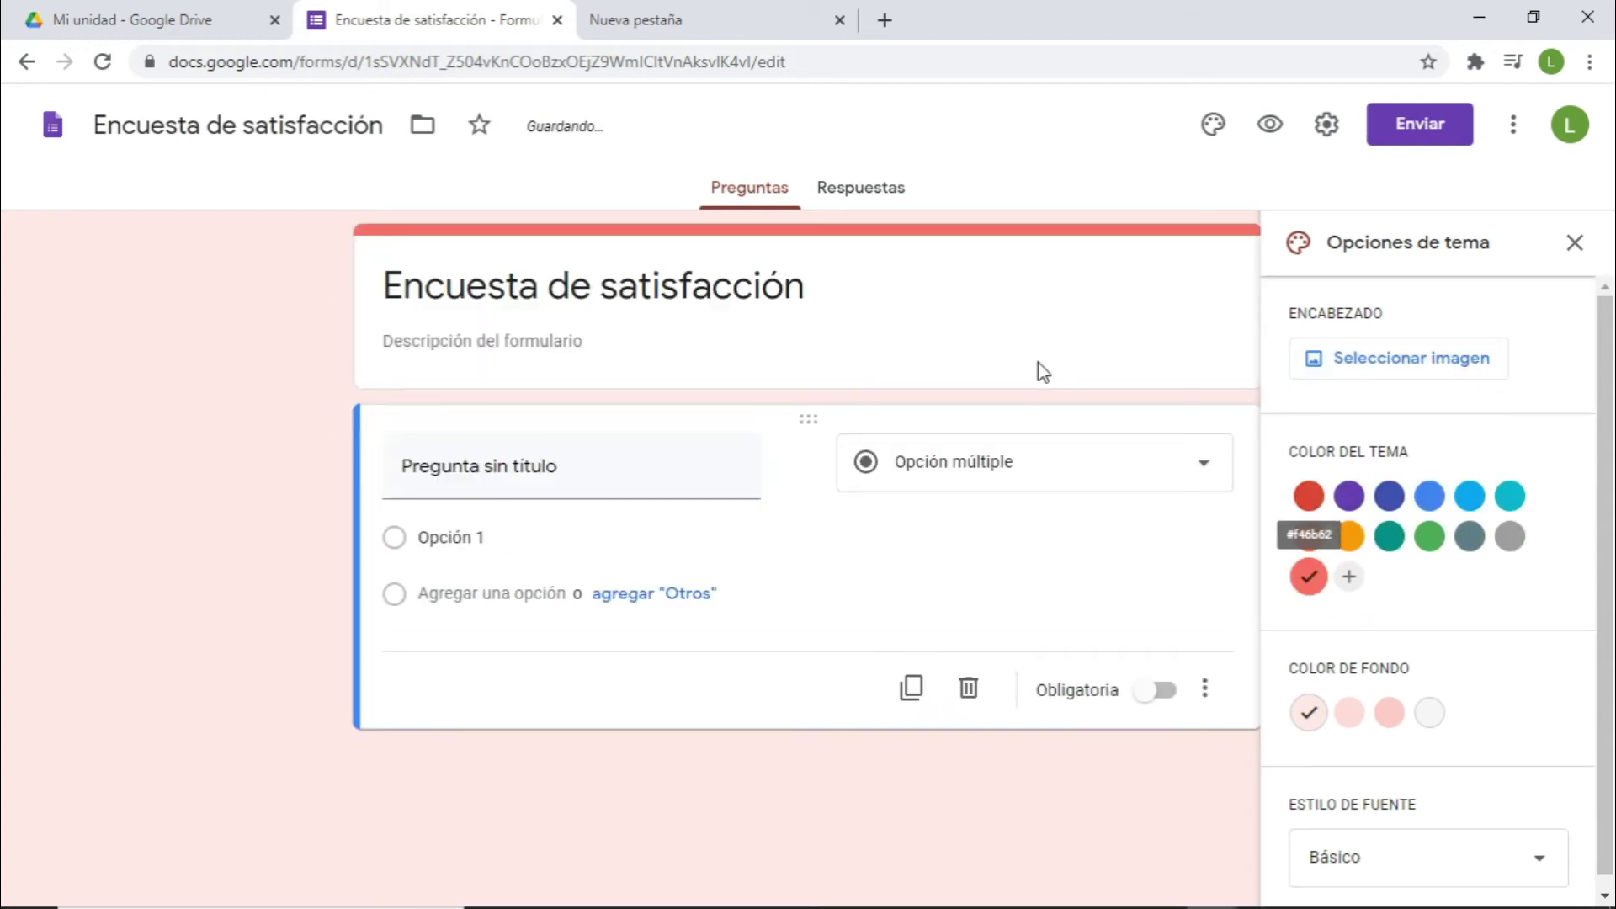
Upload the marketing2 image from the computer as the form header with the default crop, and remove it again
click(1381, 368)
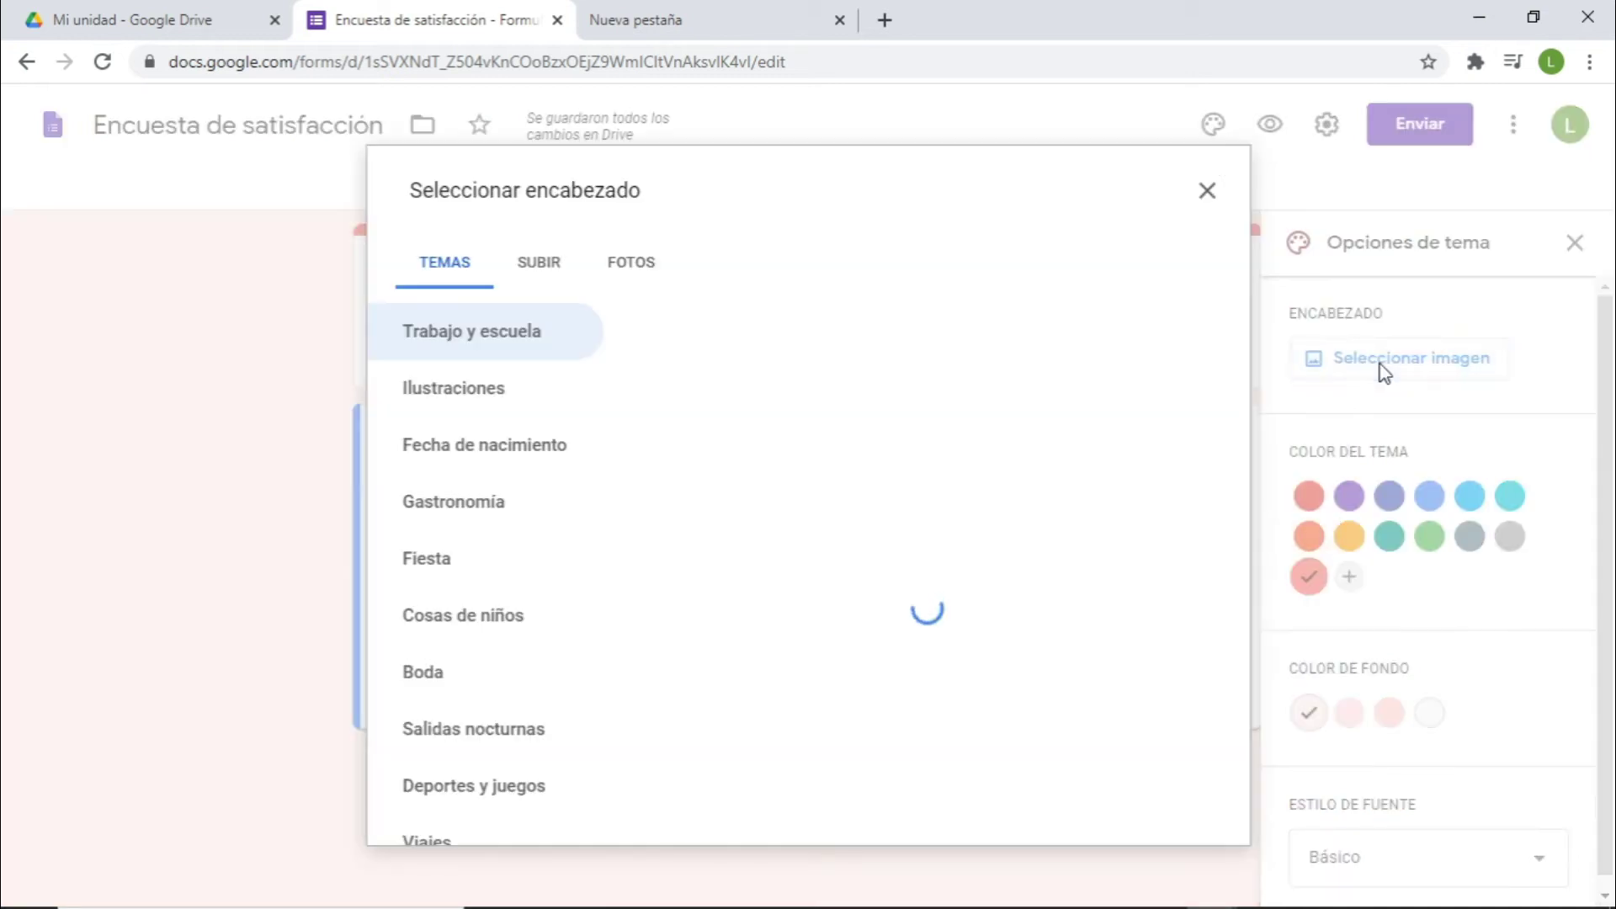
scroll(1121, 474, down, 5)
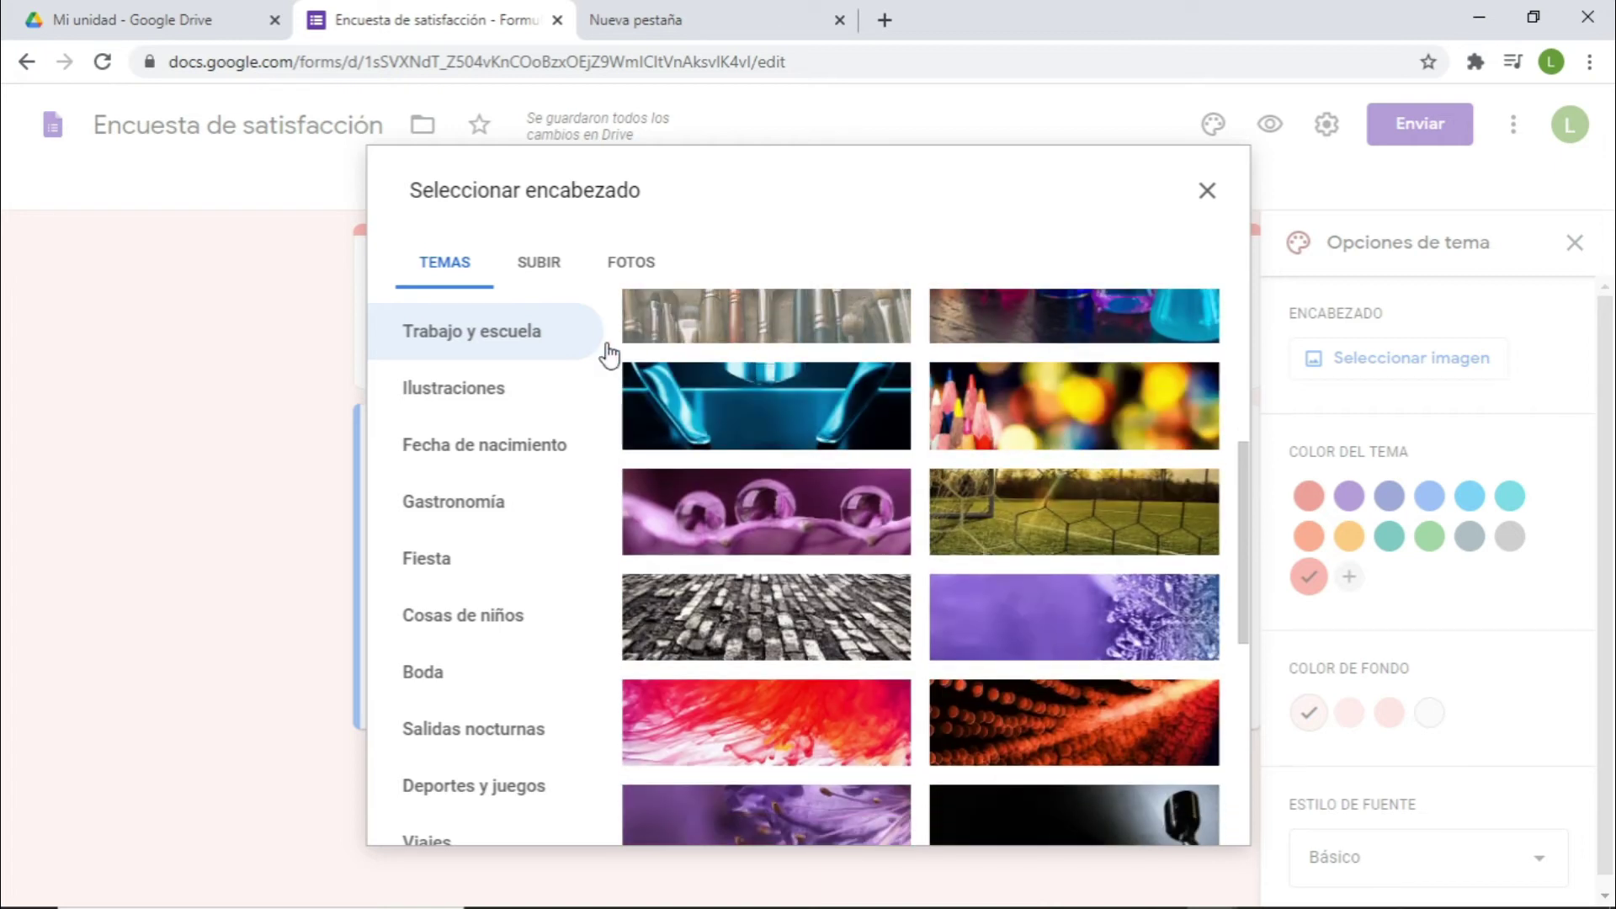
click(540, 283)
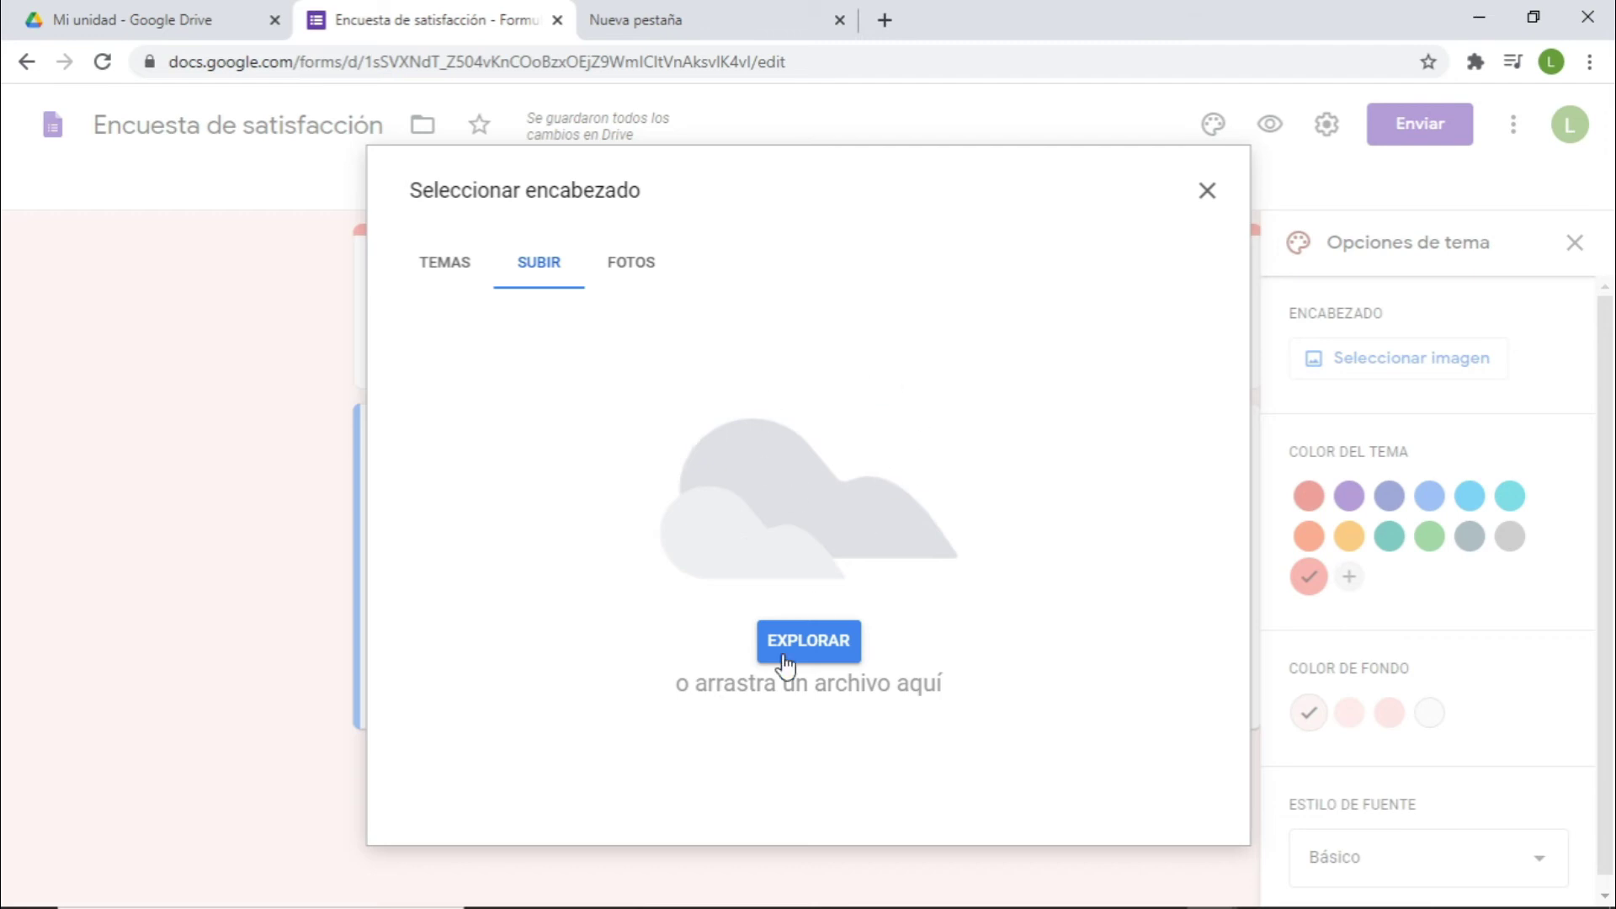
click(815, 648)
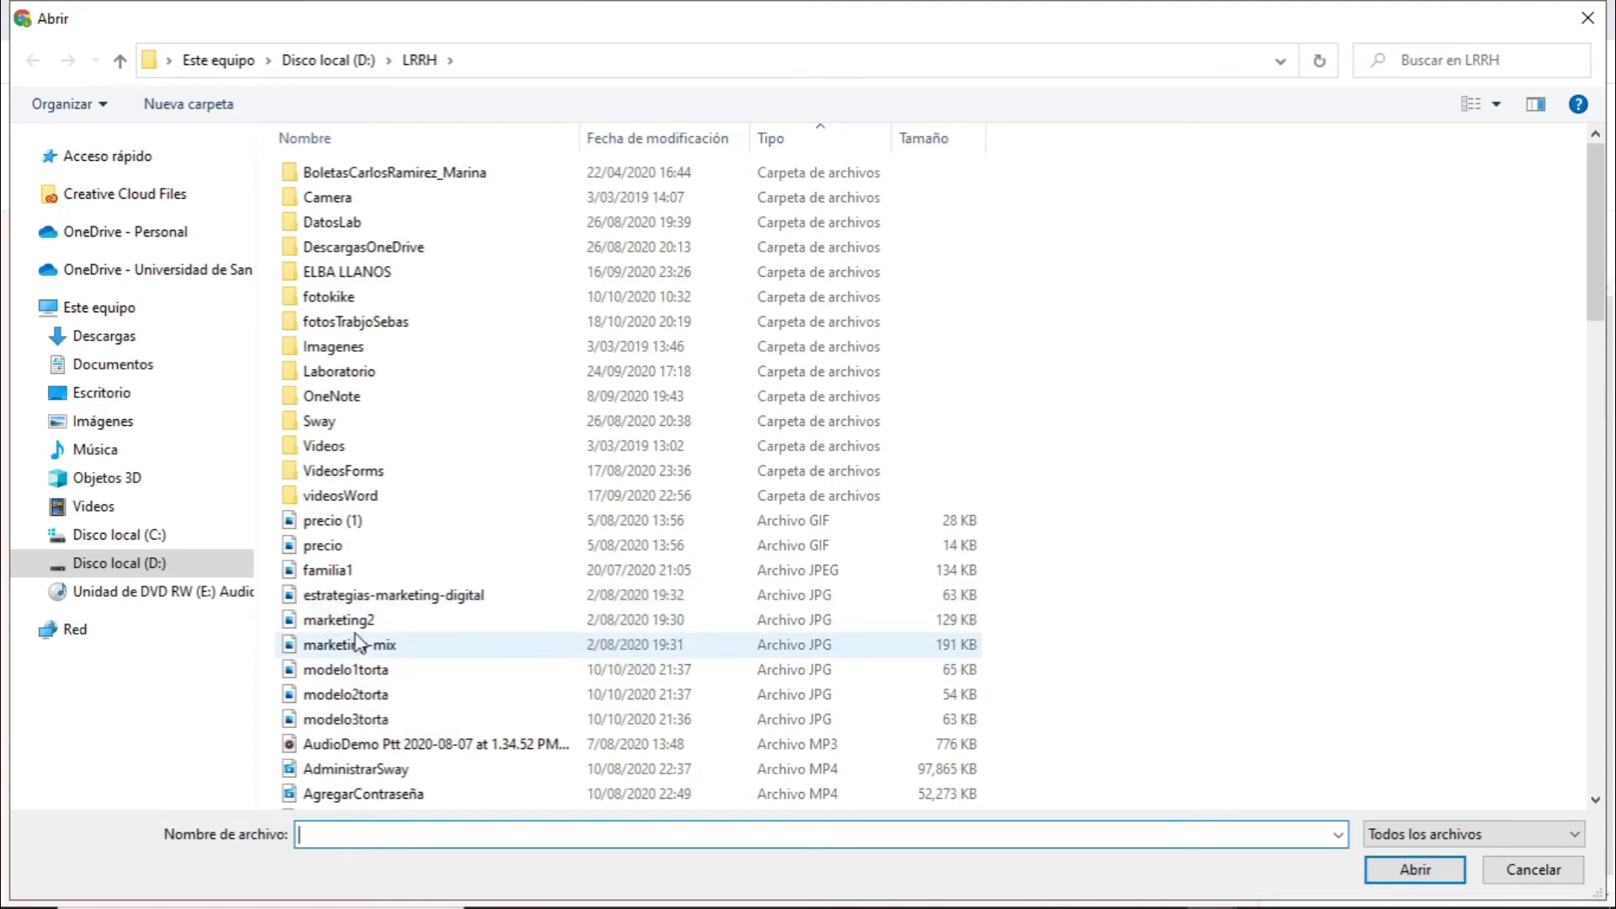
click(356, 625)
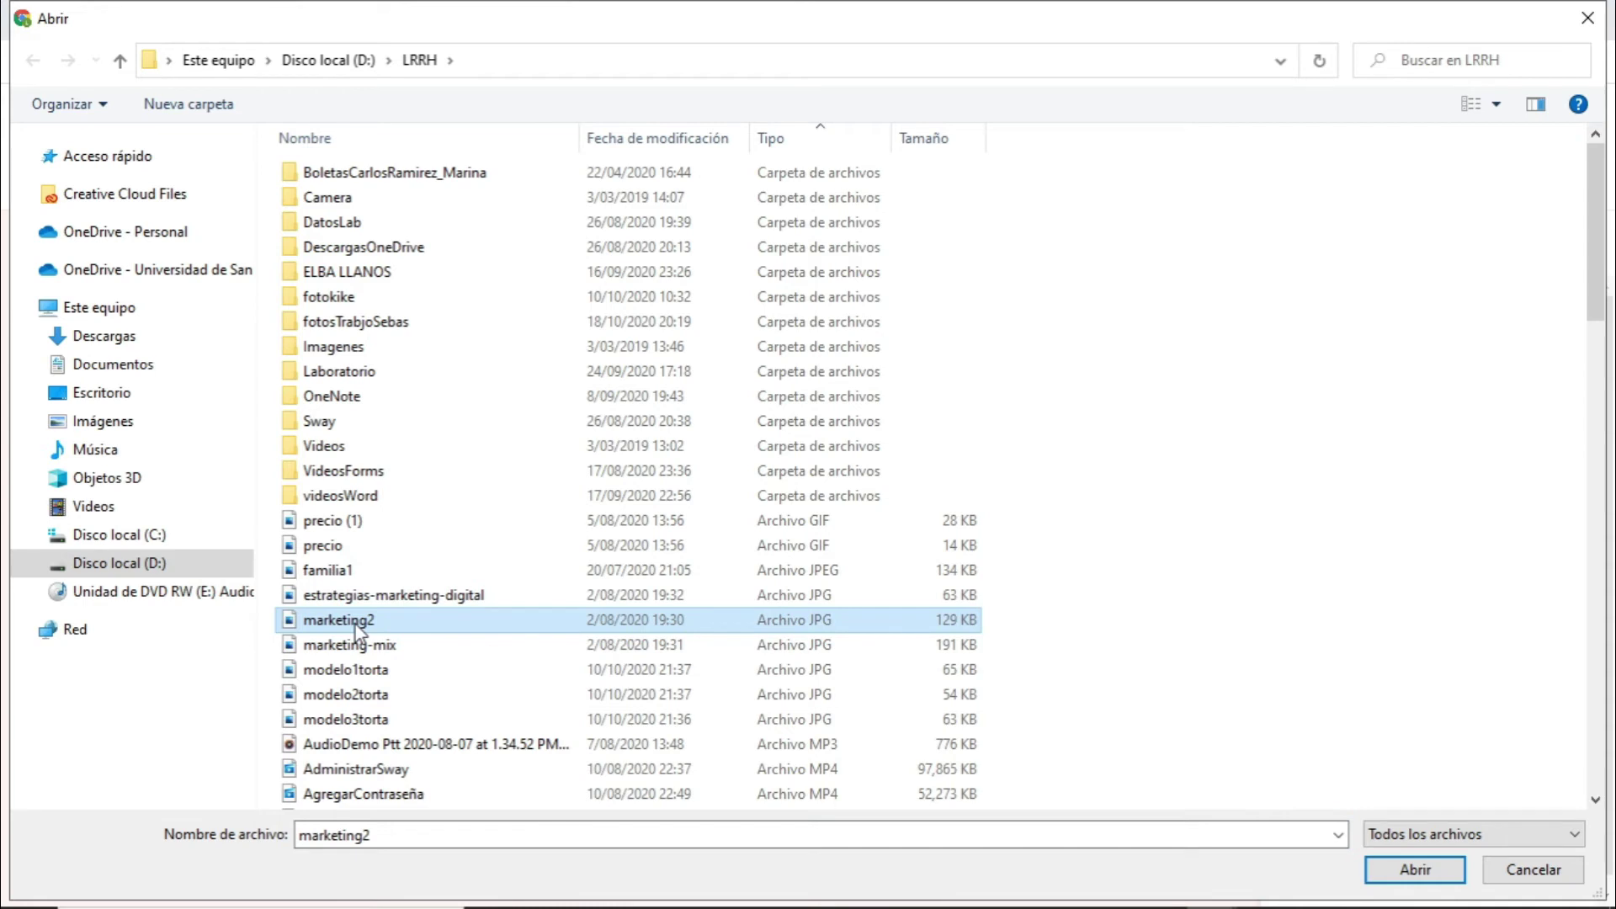
click(1417, 871)
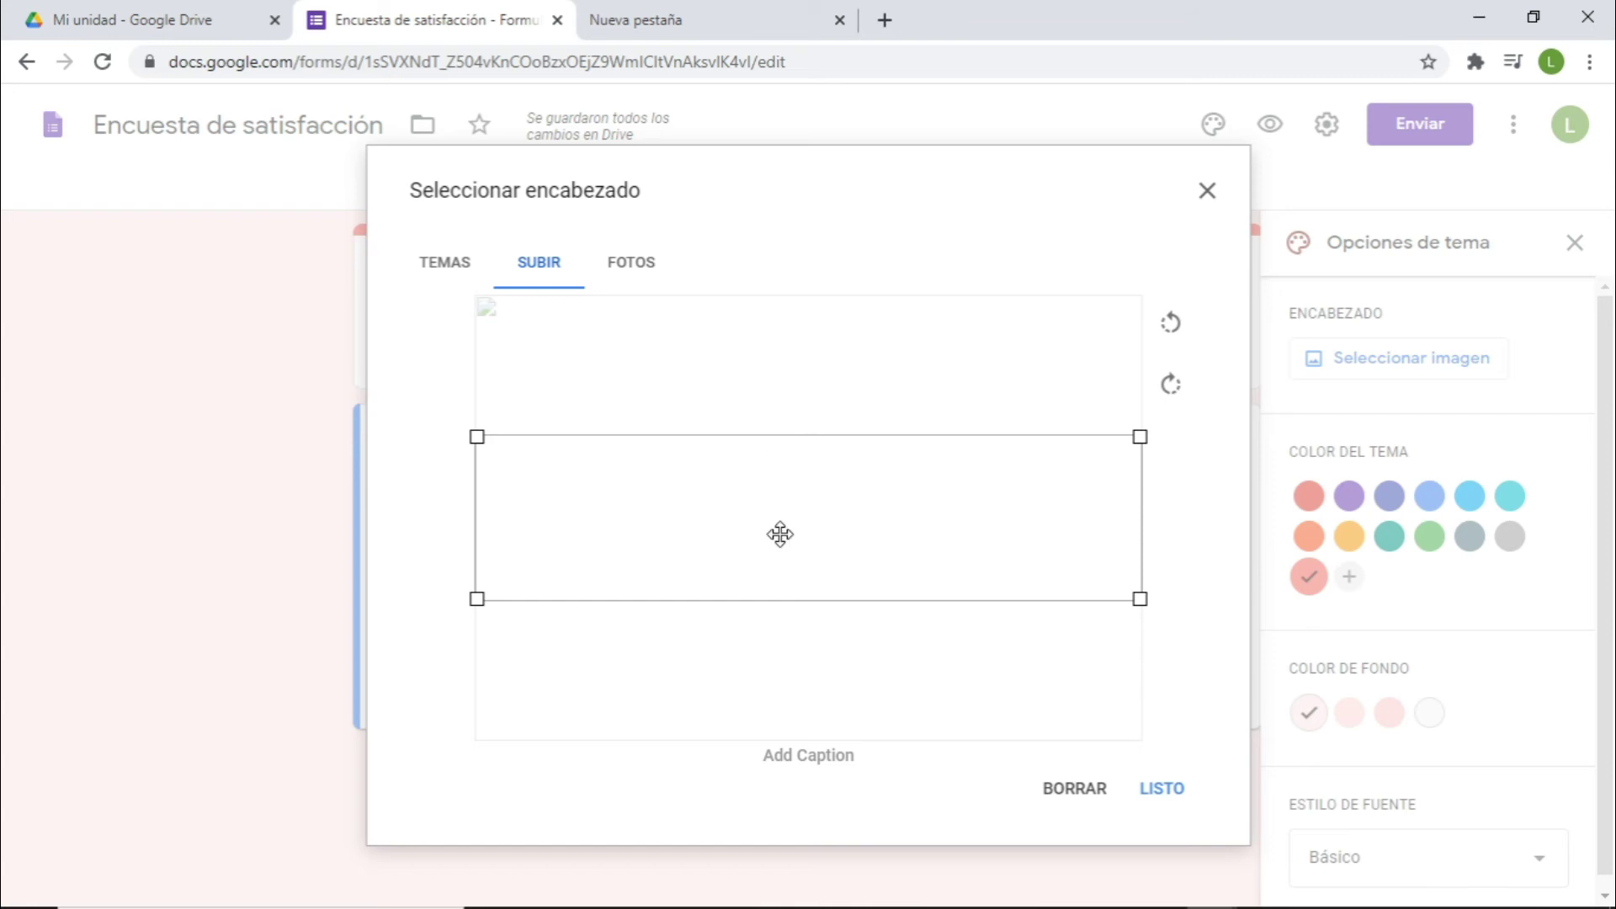
click(1165, 791)
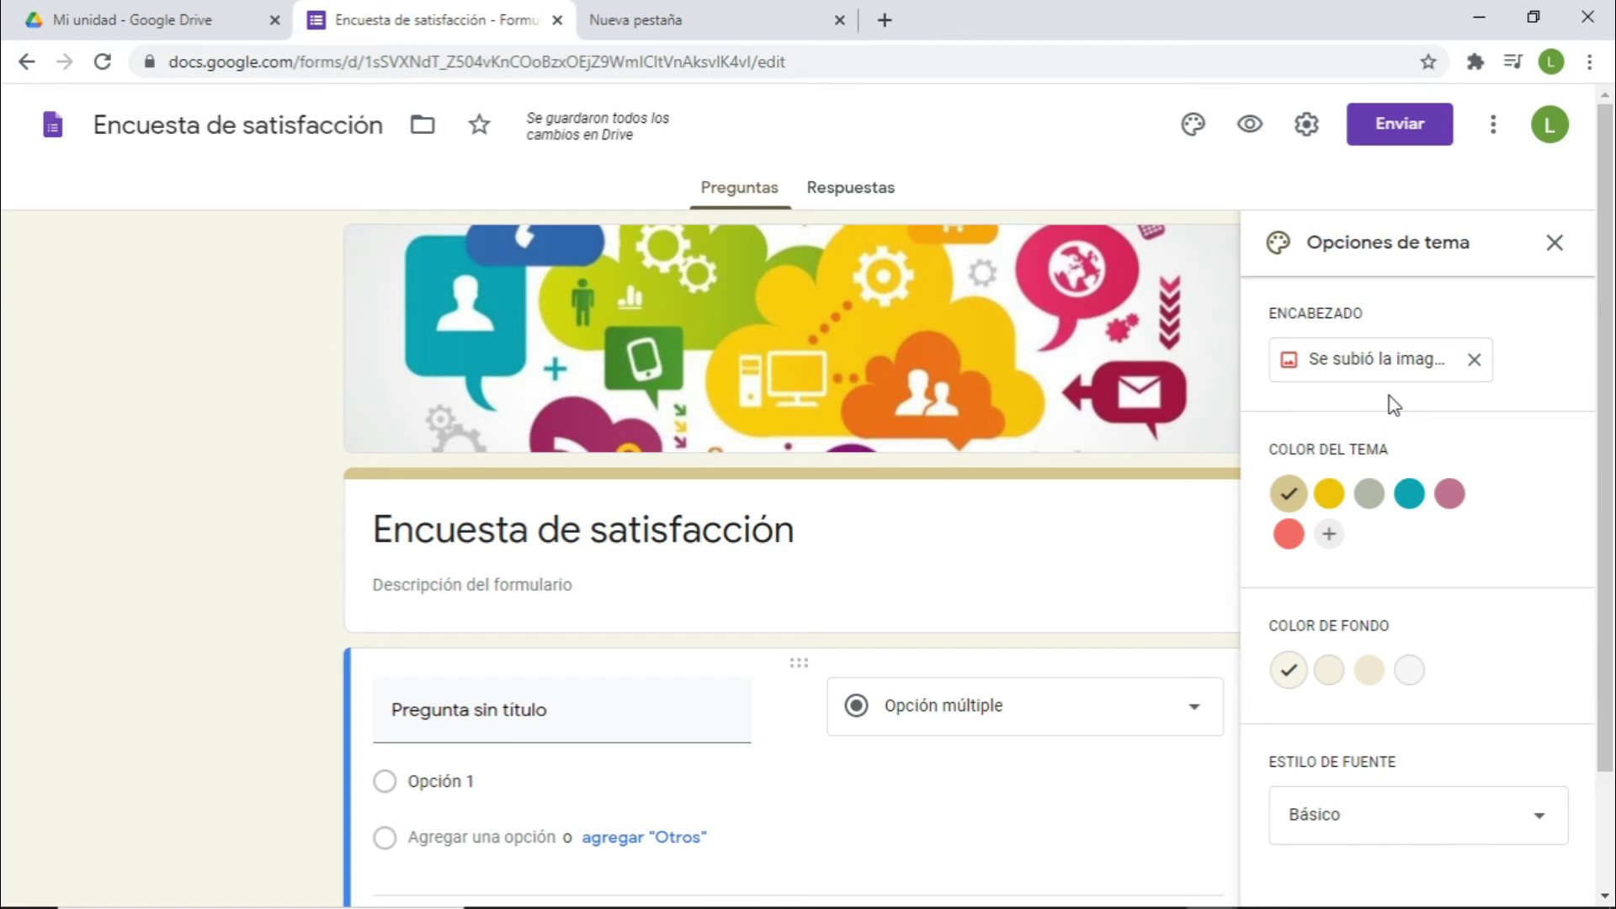
click(1474, 362)
Look through the account's own photos as possible header images
click(1322, 371)
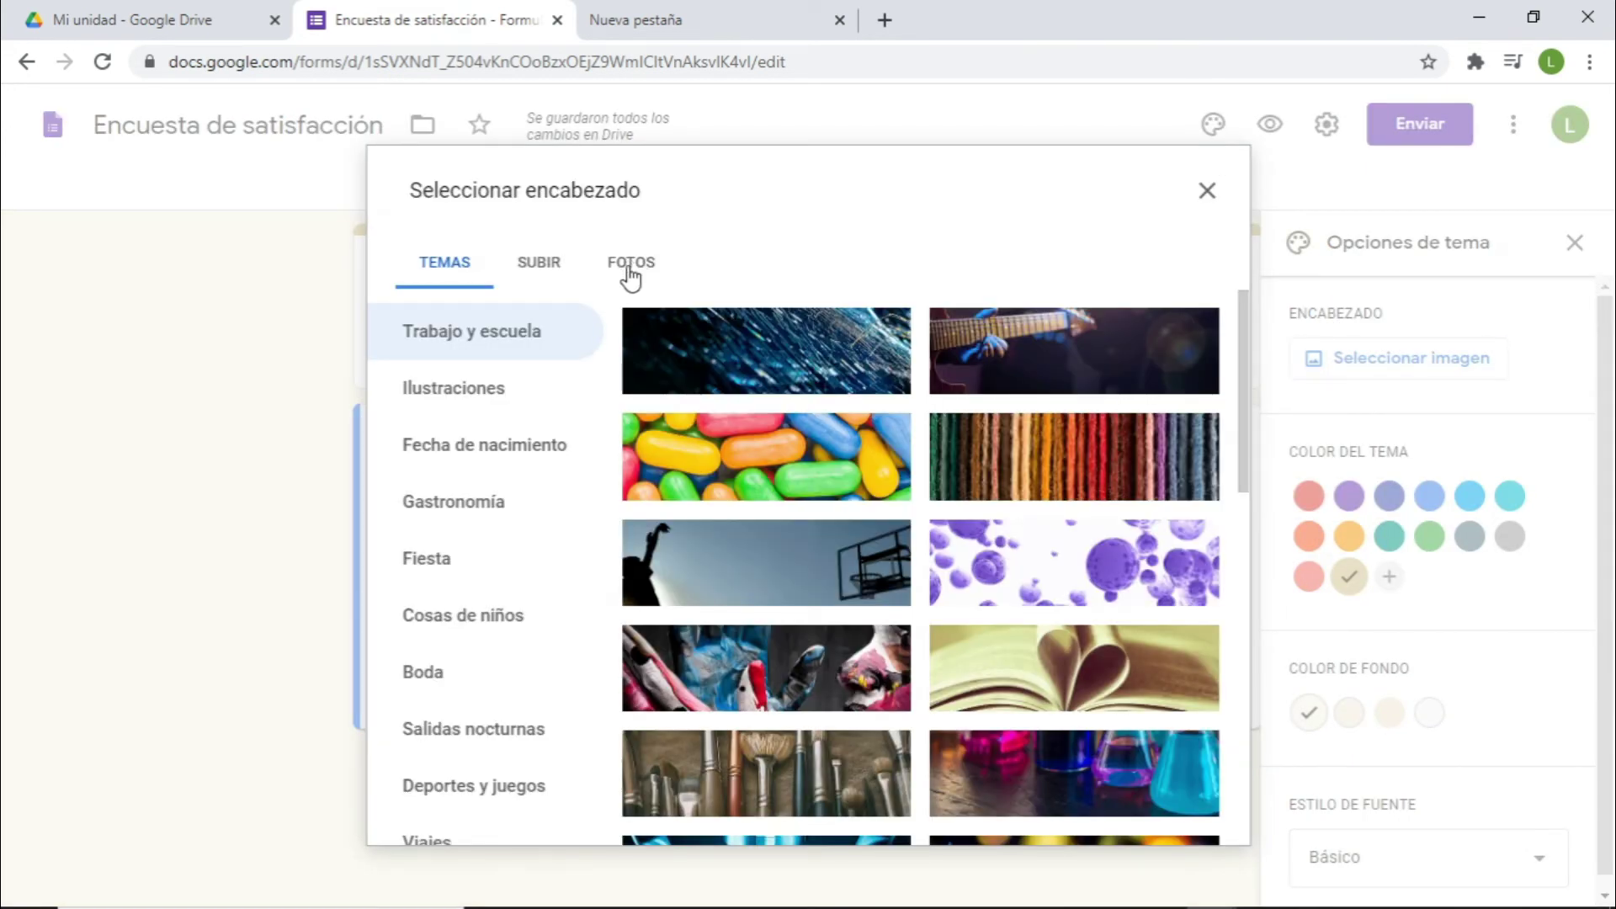
click(631, 276)
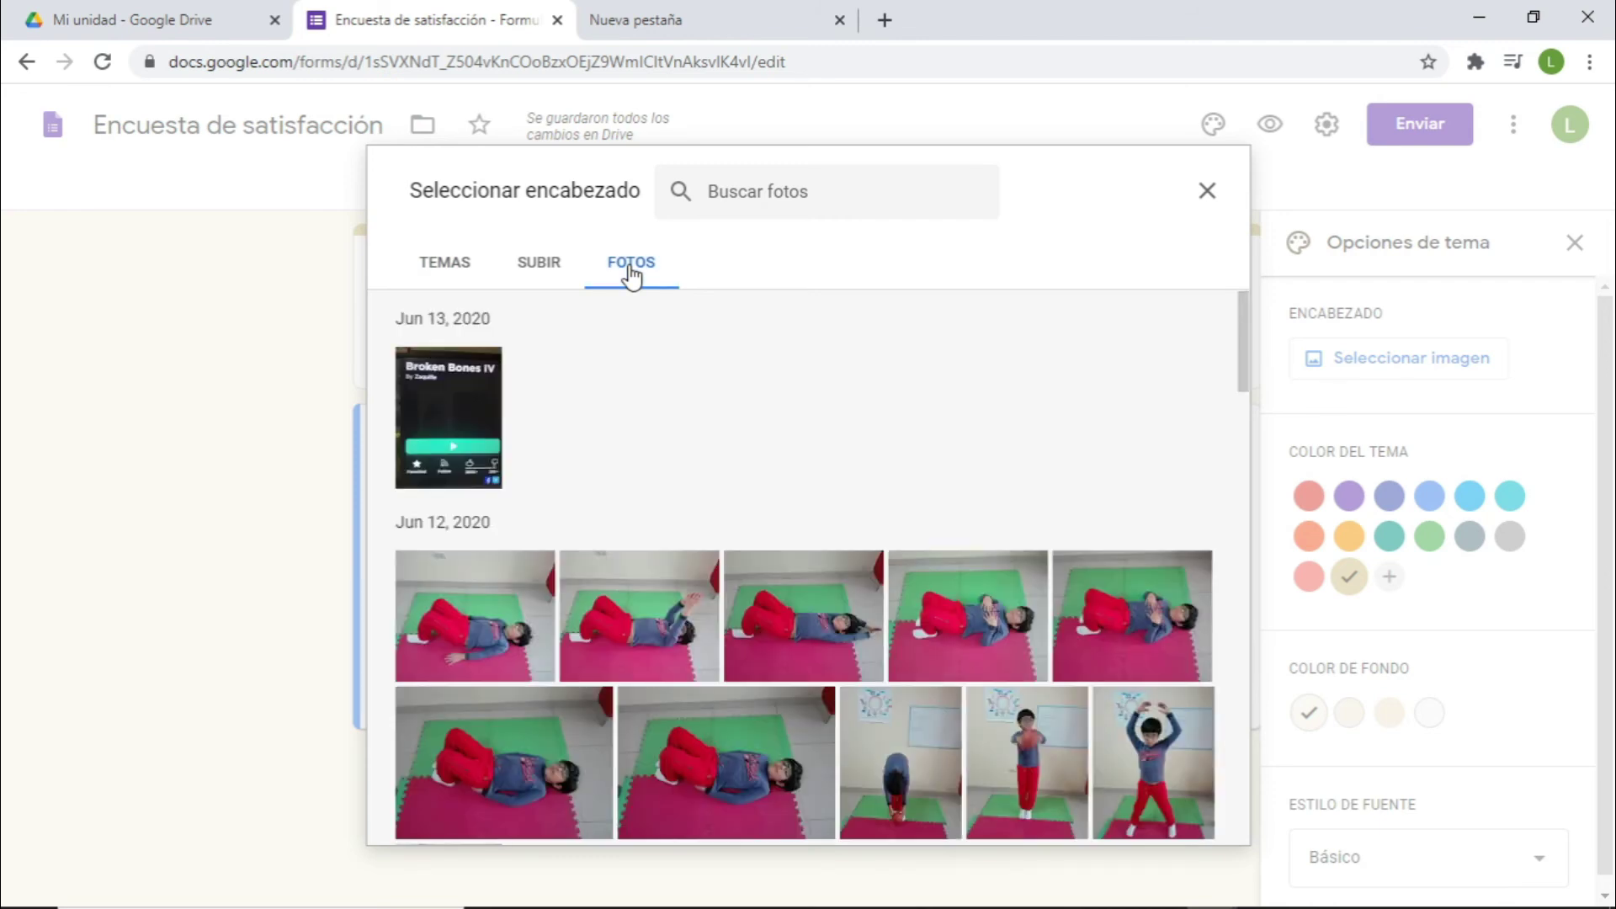
scroll(772, 458, down, 10)
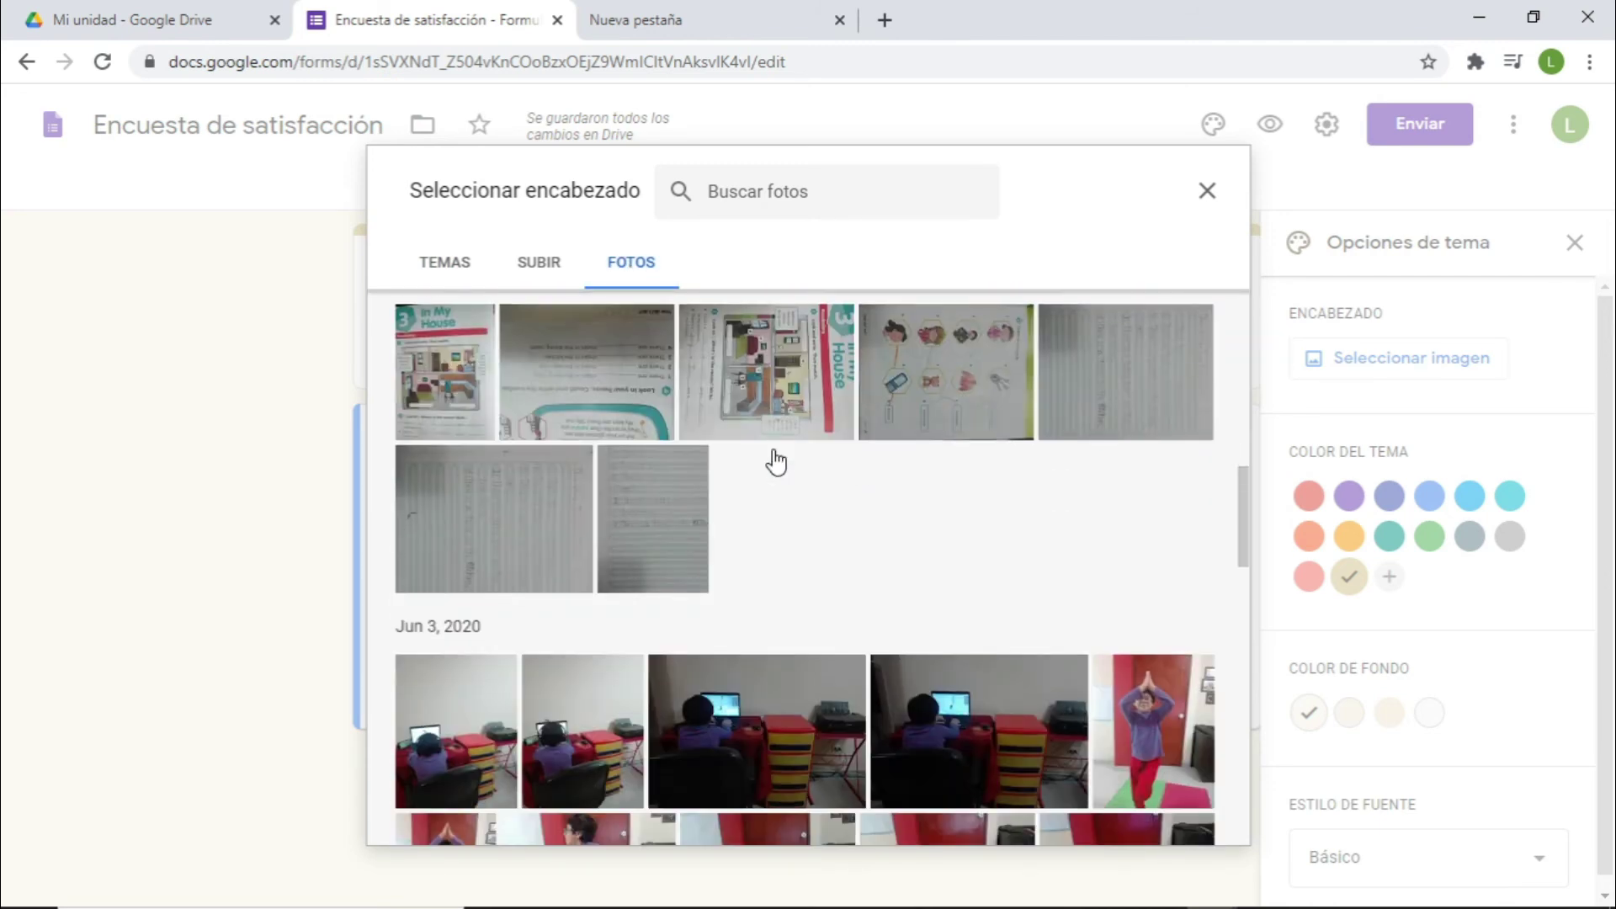
scroll(778, 459, up, 6)
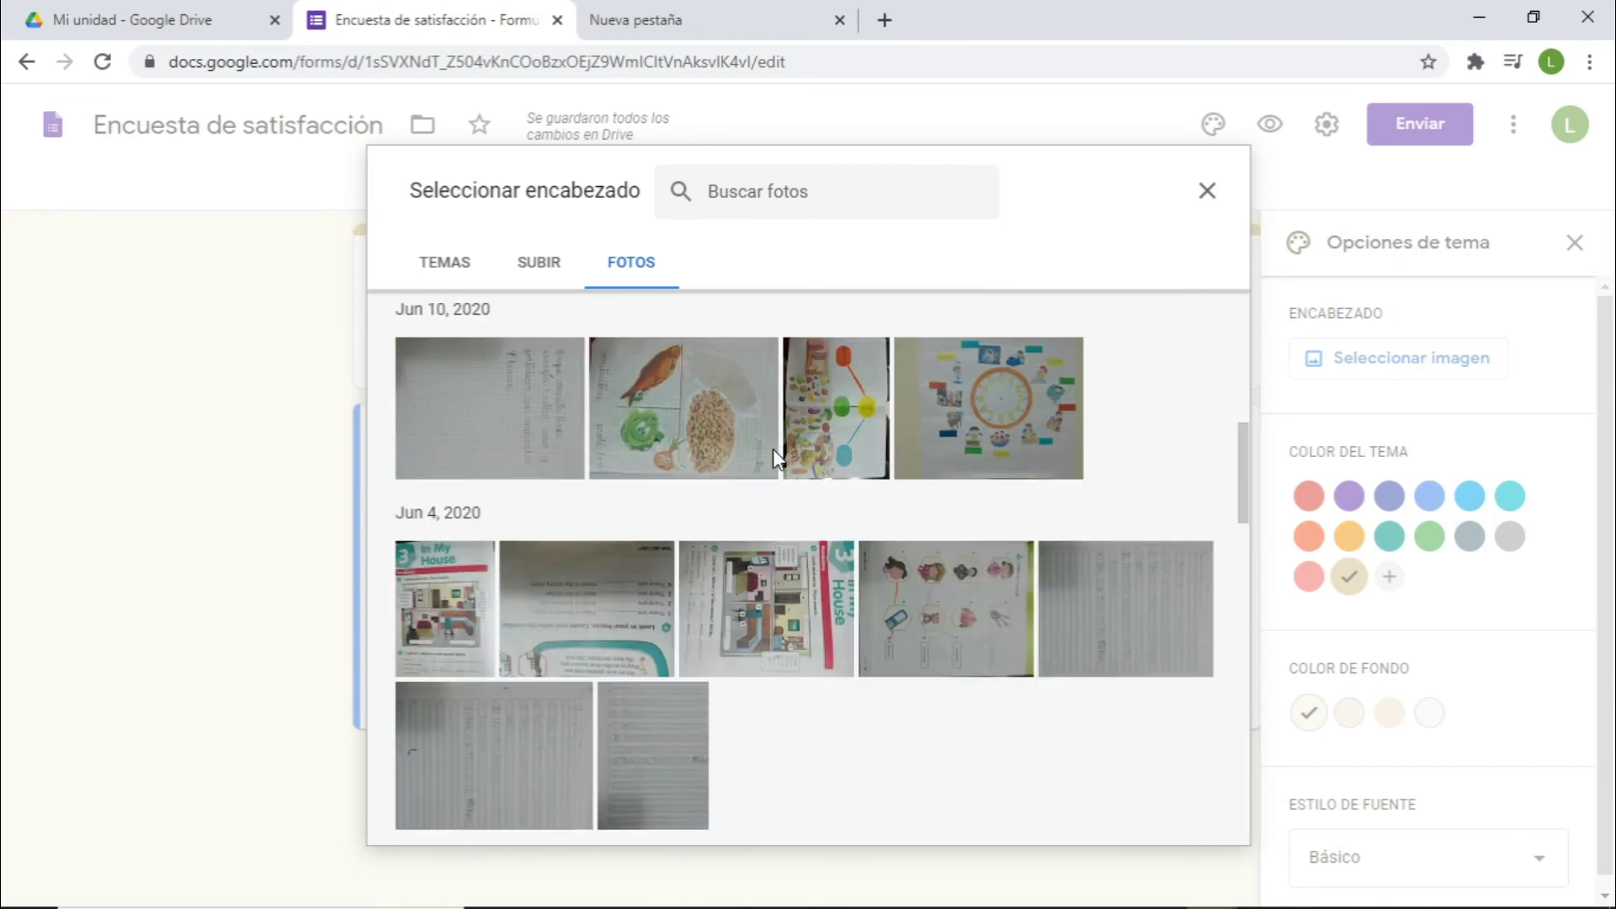
scroll(773, 455, up, 6)
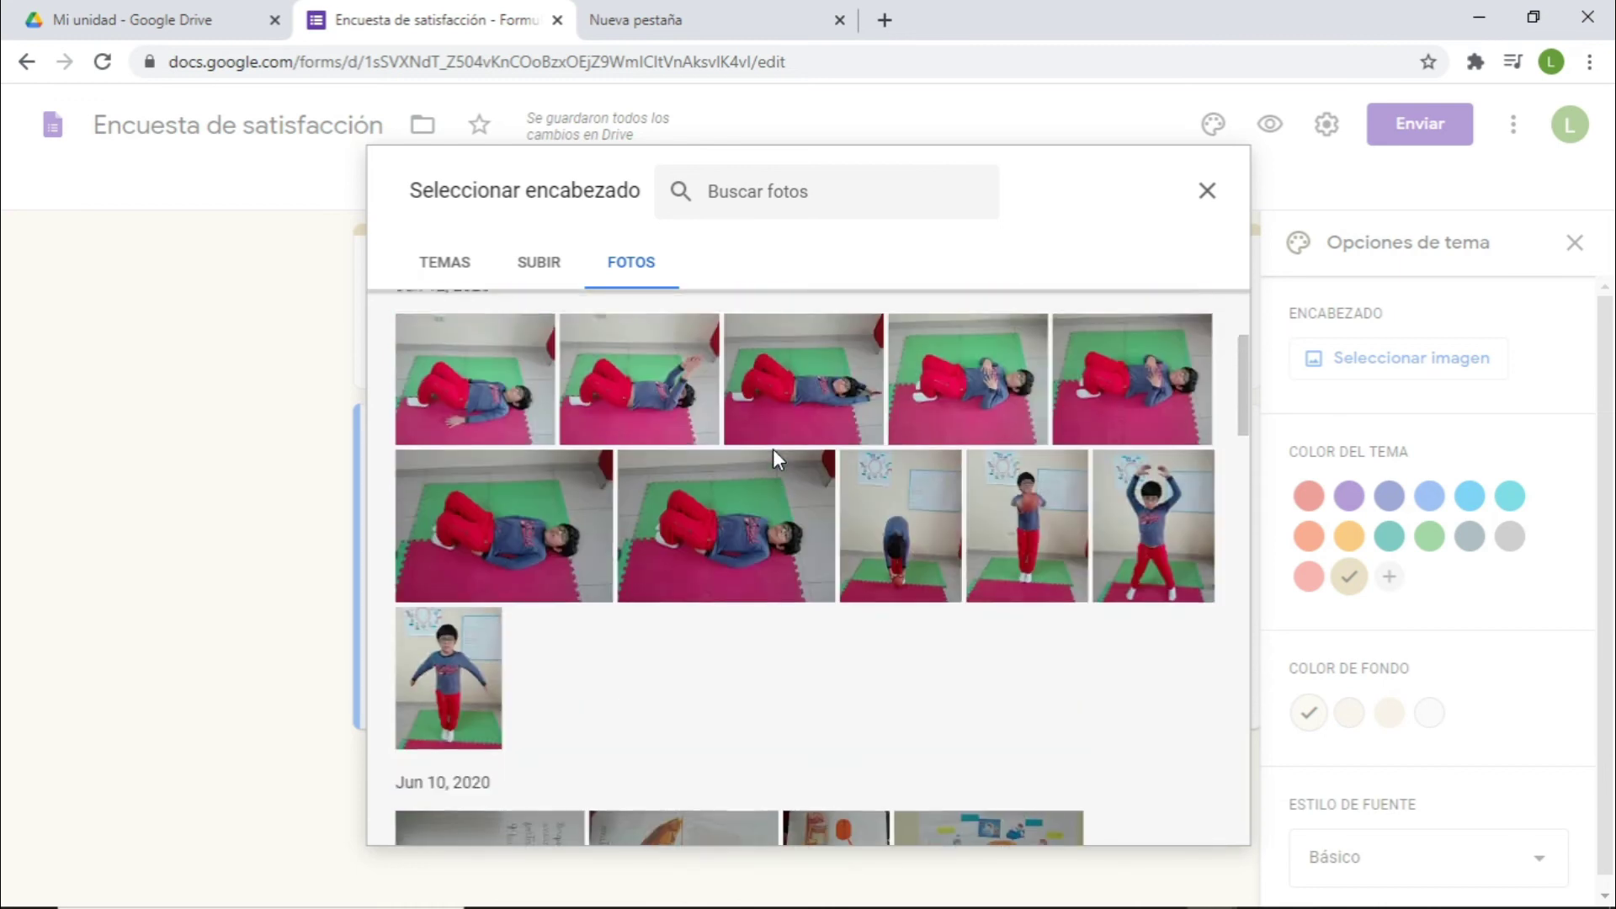
Insert the notepad and coffee cup image from Trabajo y escuela as the header and set the theme colour to purple
click(458, 278)
scroll(1021, 592, down, 5)
scroll(1021, 592, down, 5)
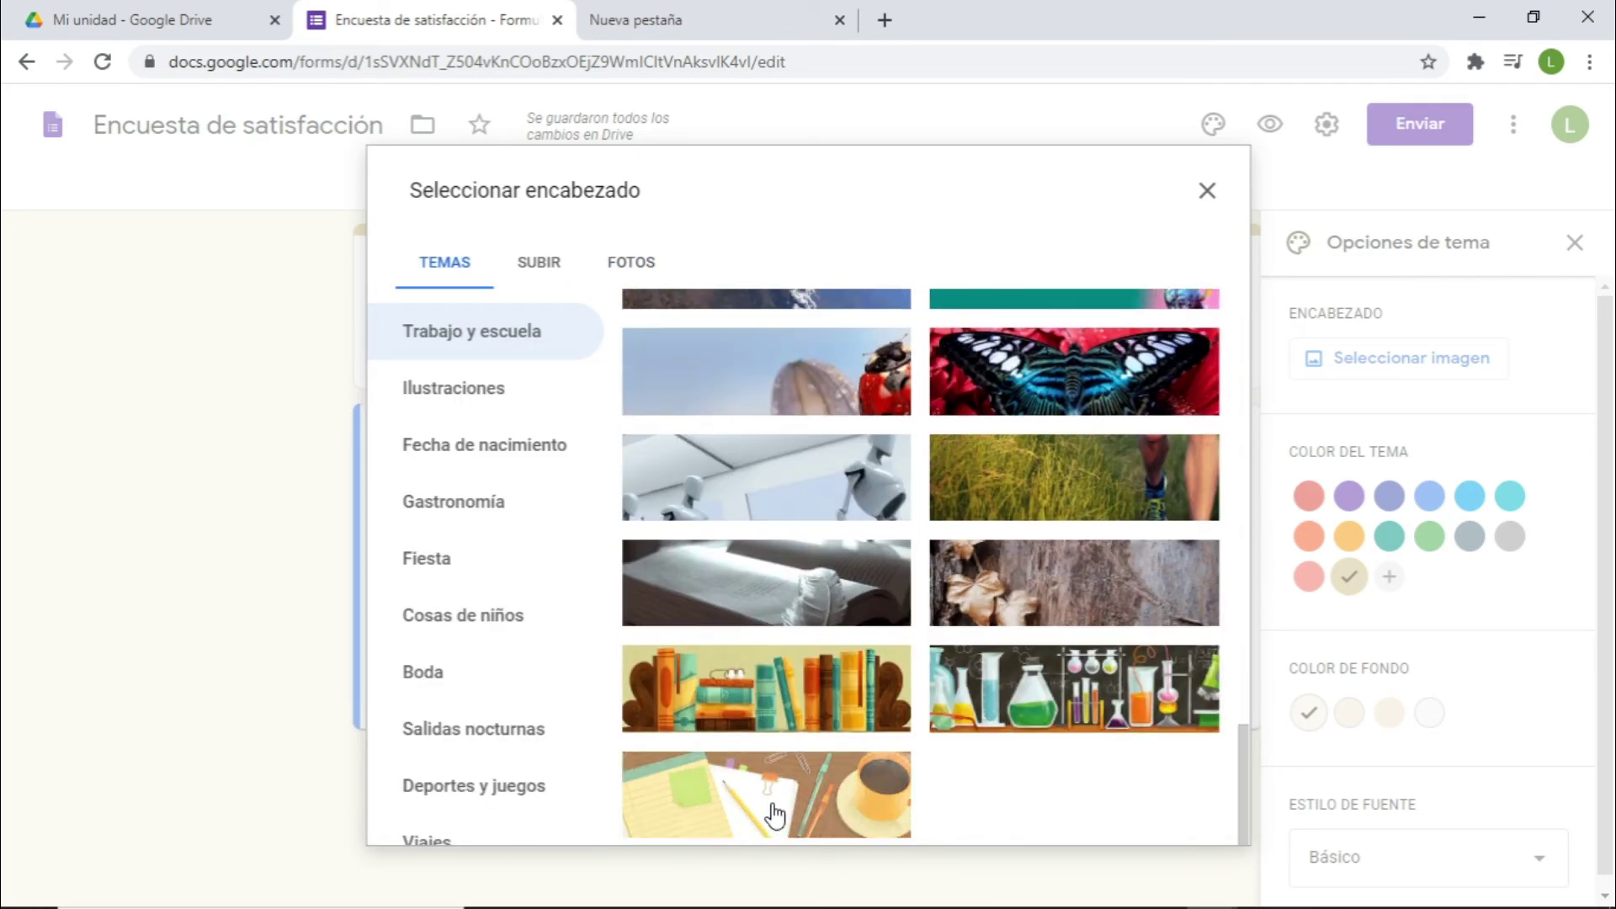
click(820, 796)
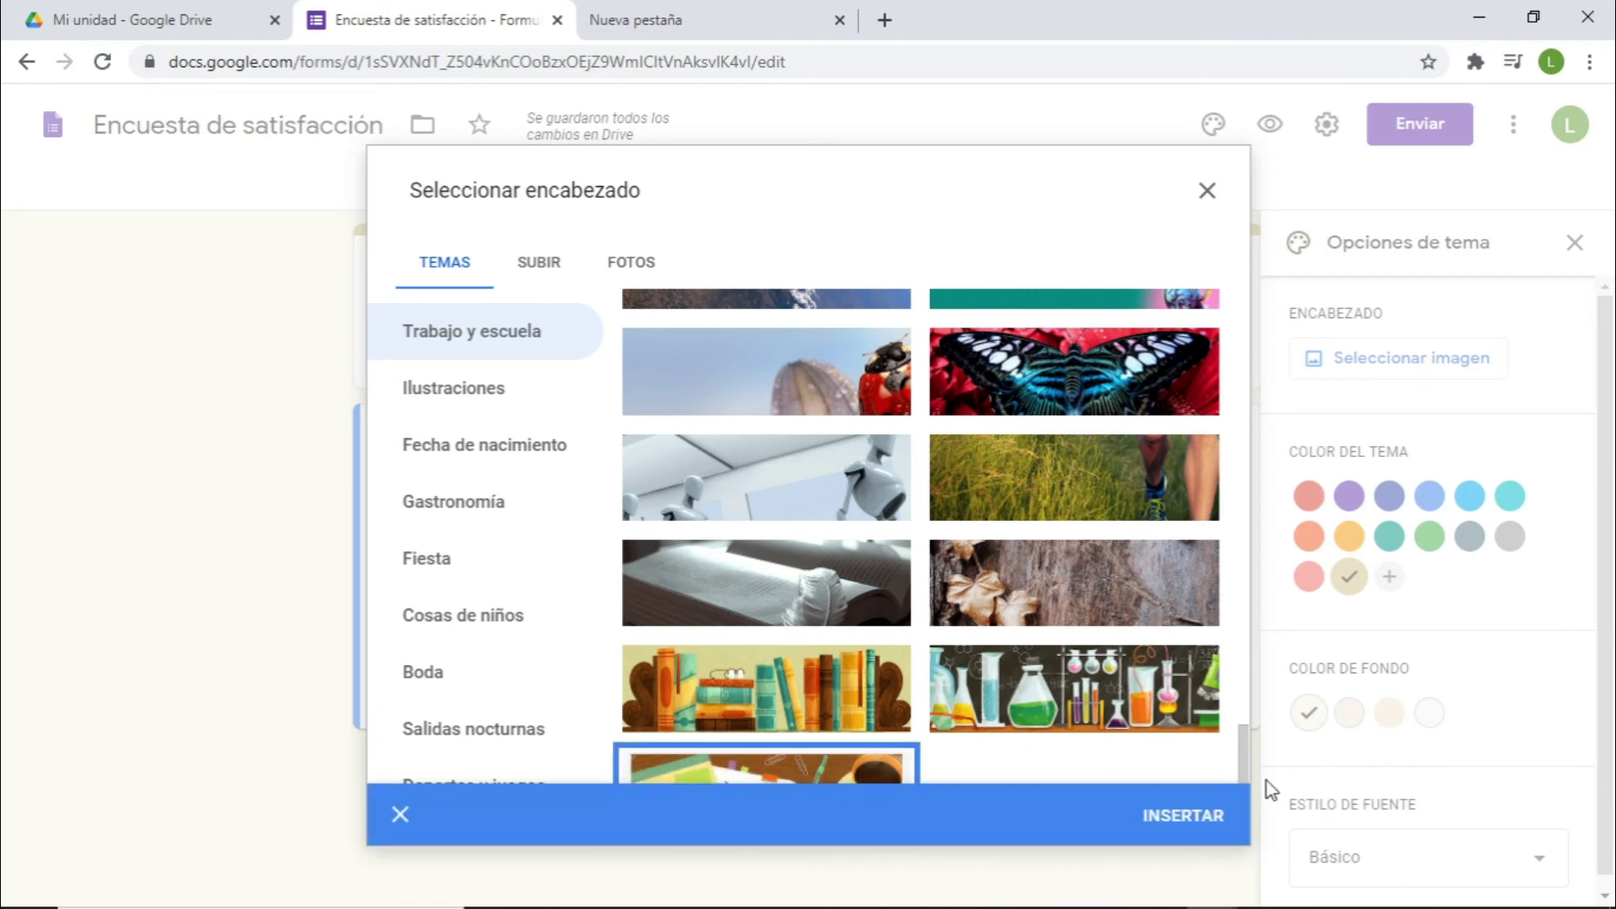
click(1200, 820)
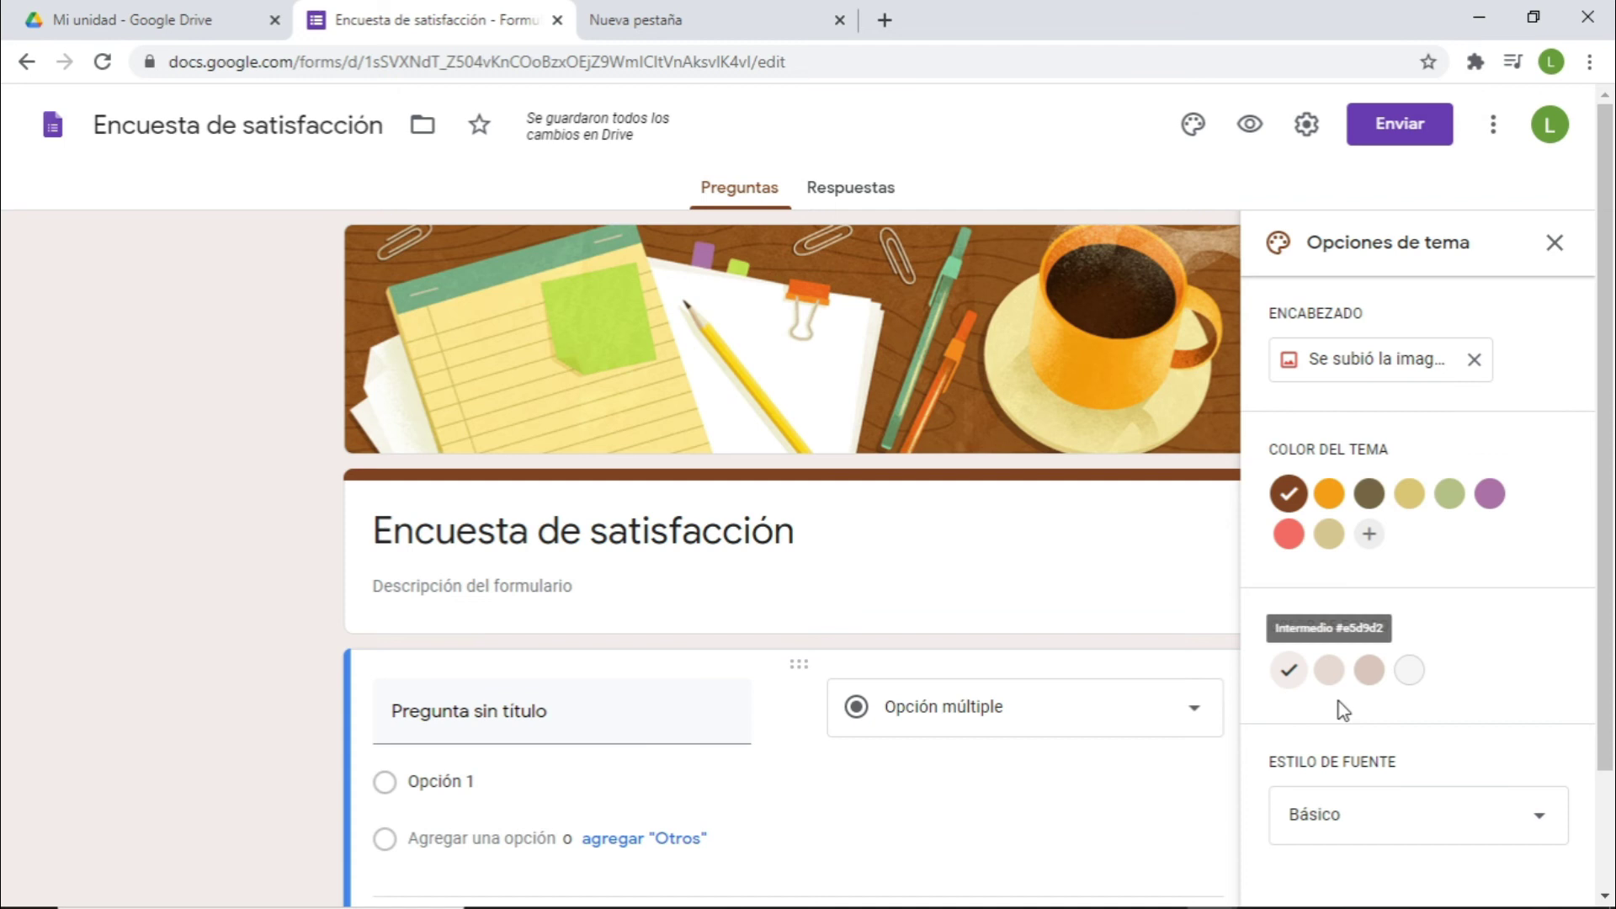
click(1490, 494)
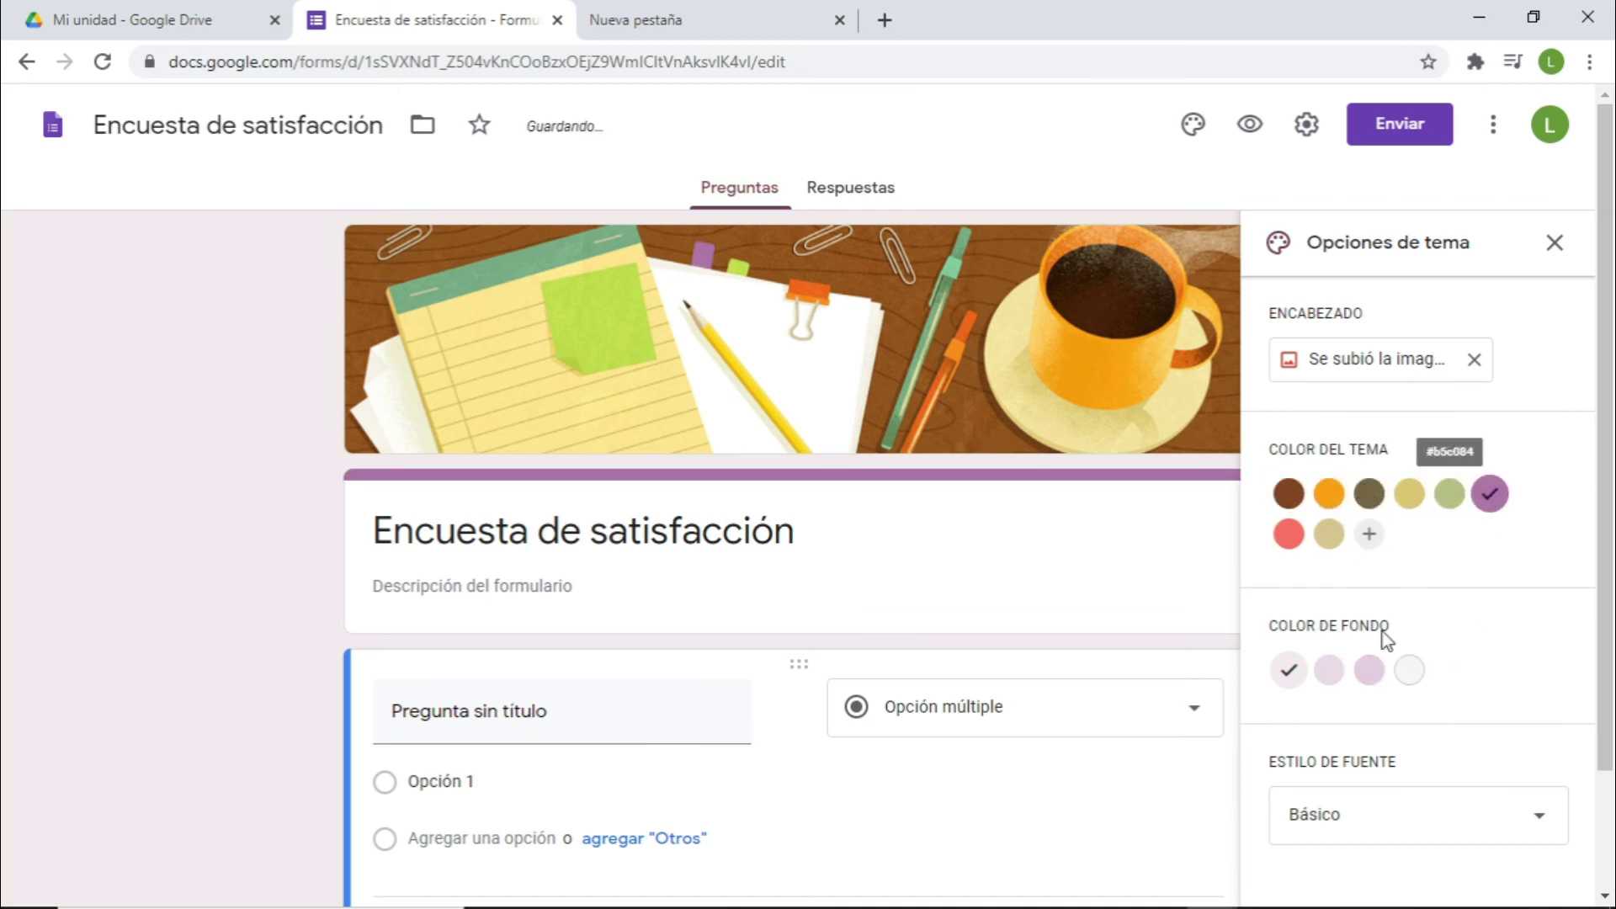
Set the form's background colour to the darkest purple tint and its font style to Juguetón
click(1369, 674)
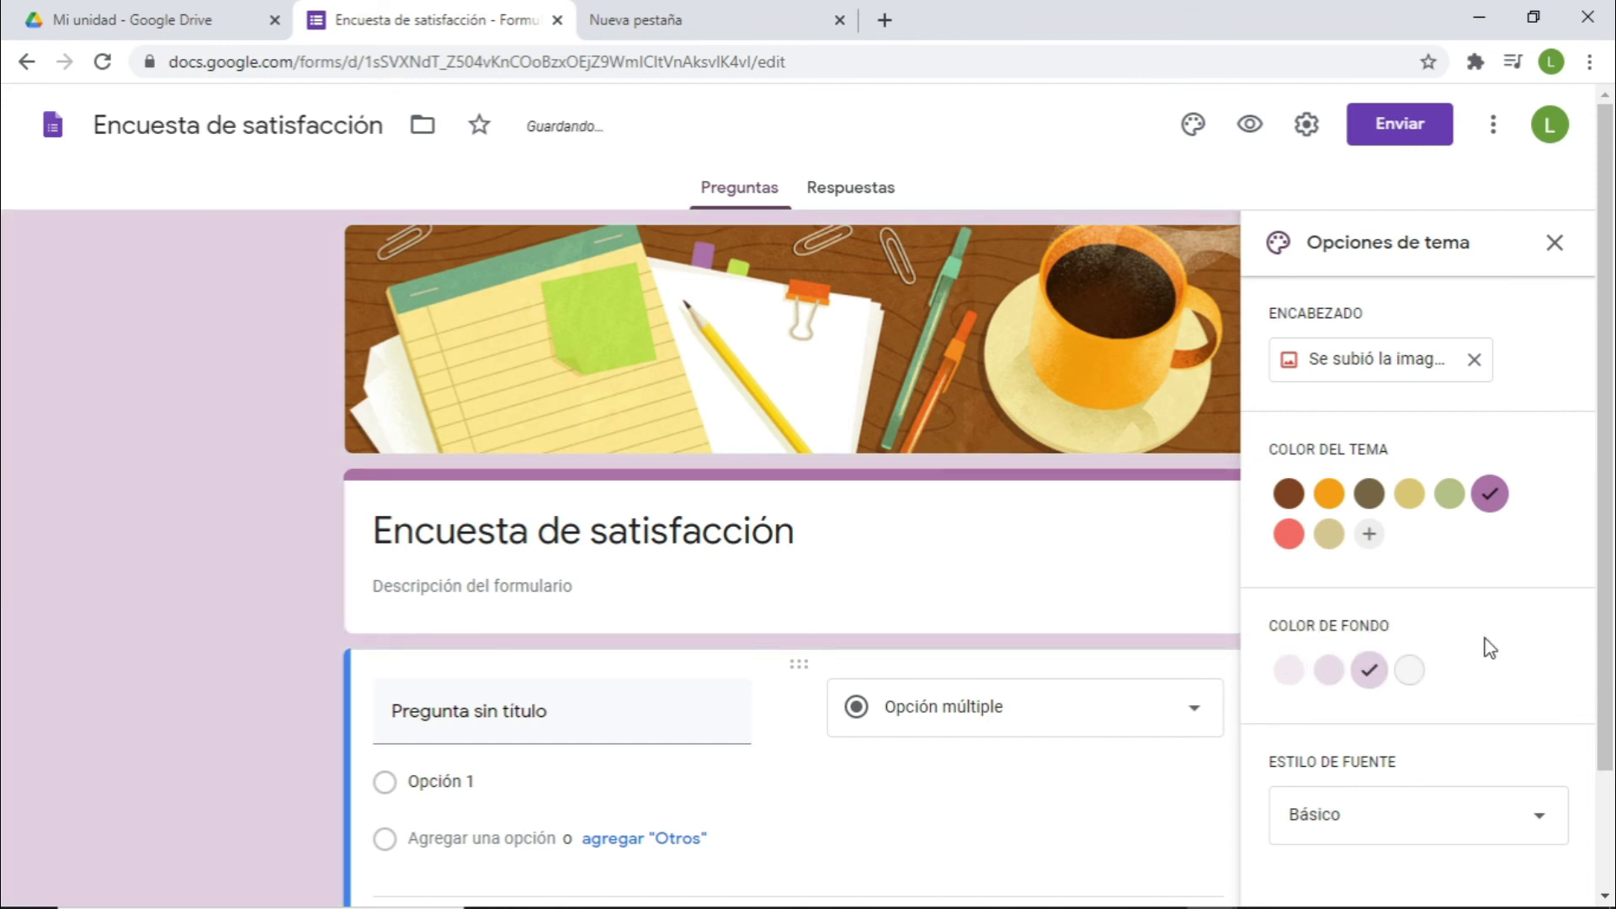
scroll(1490, 648, down, 2)
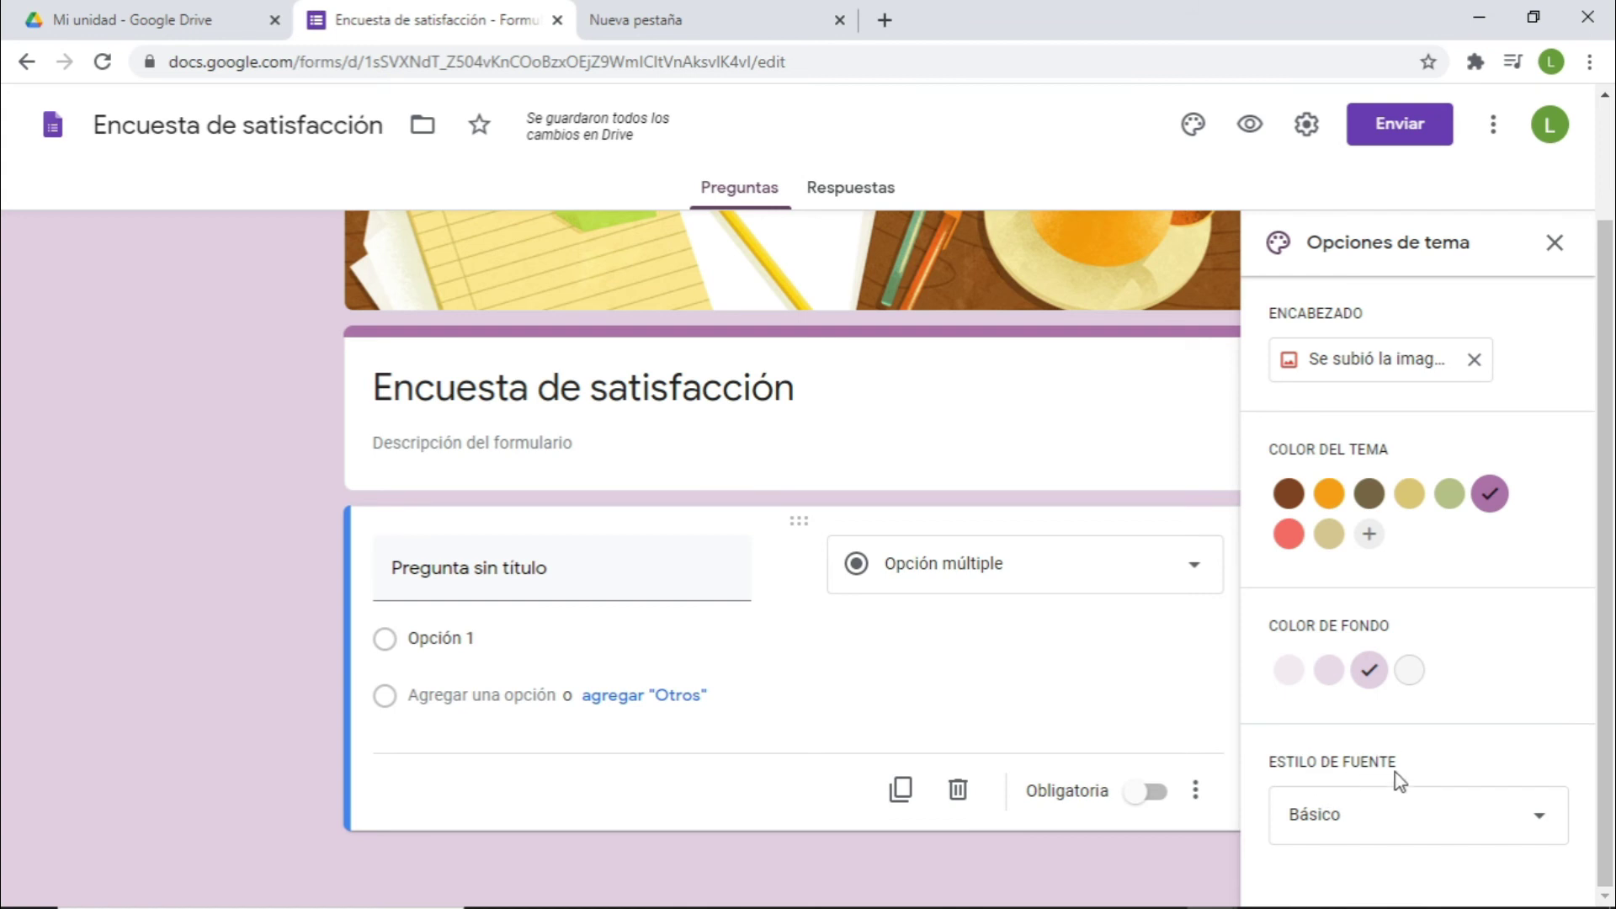
click(1543, 834)
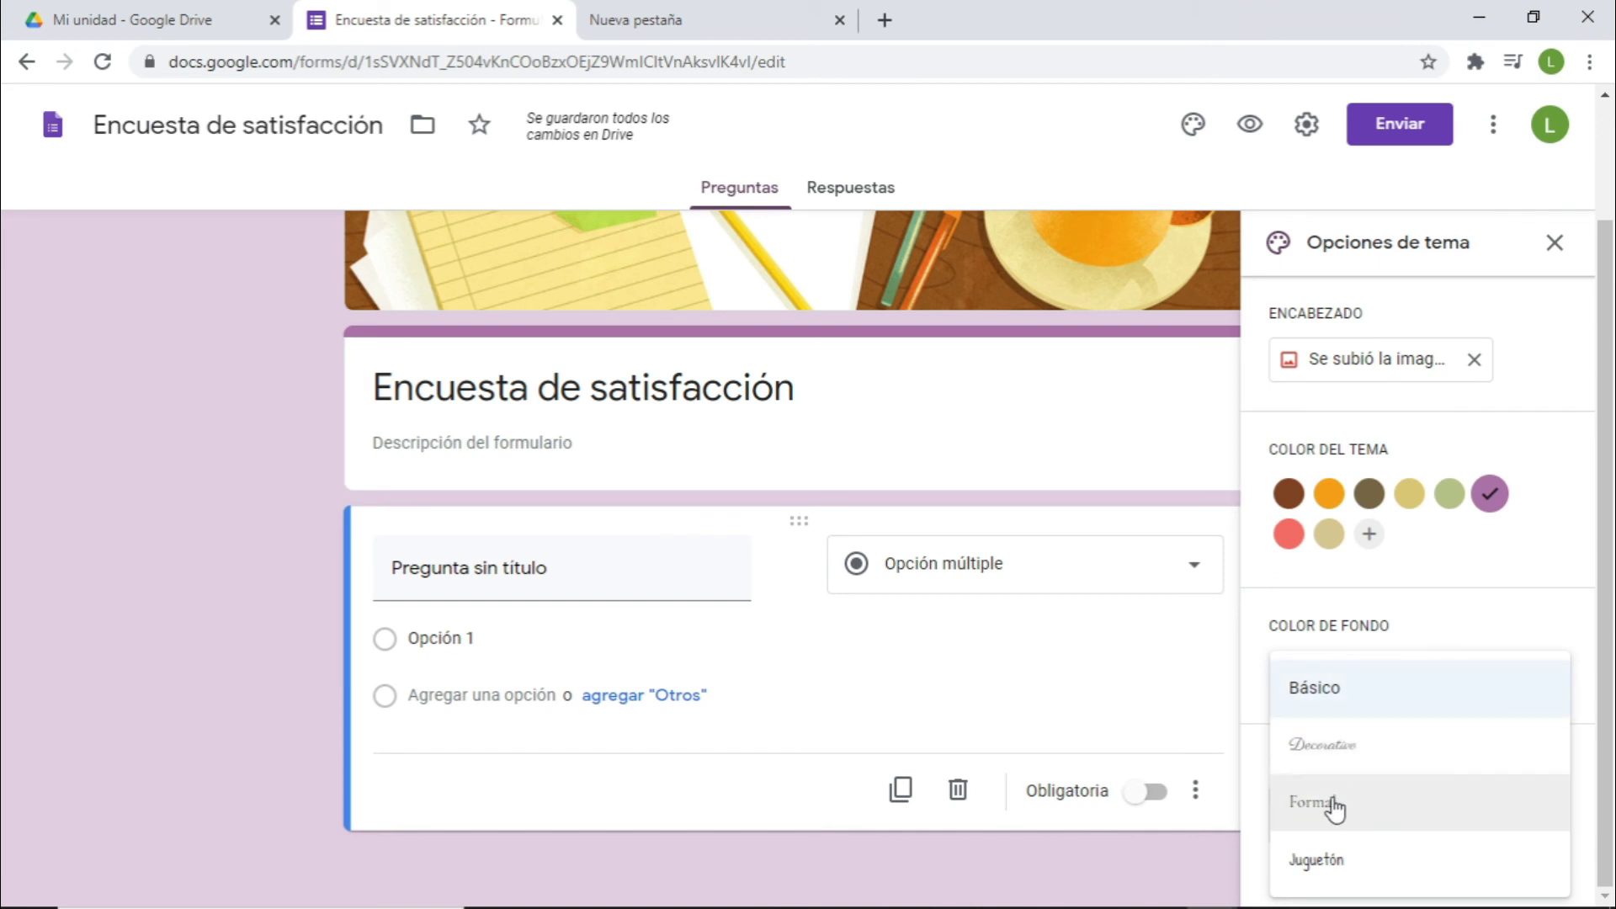
click(1321, 876)
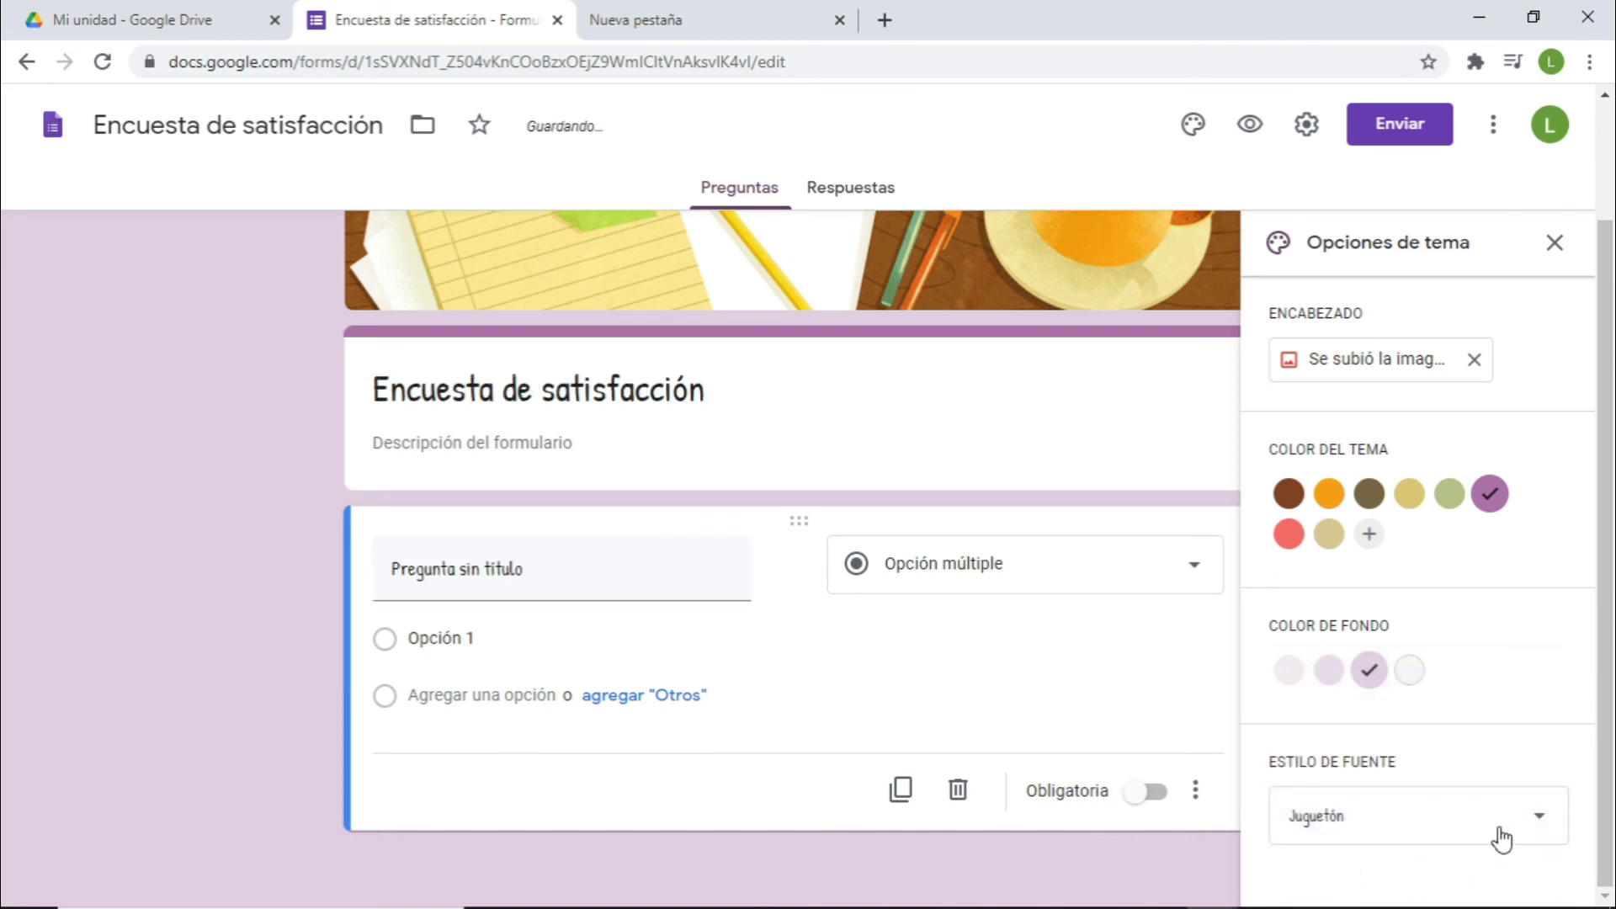
Change the form's font style to Formal and close the theme options
click(1543, 832)
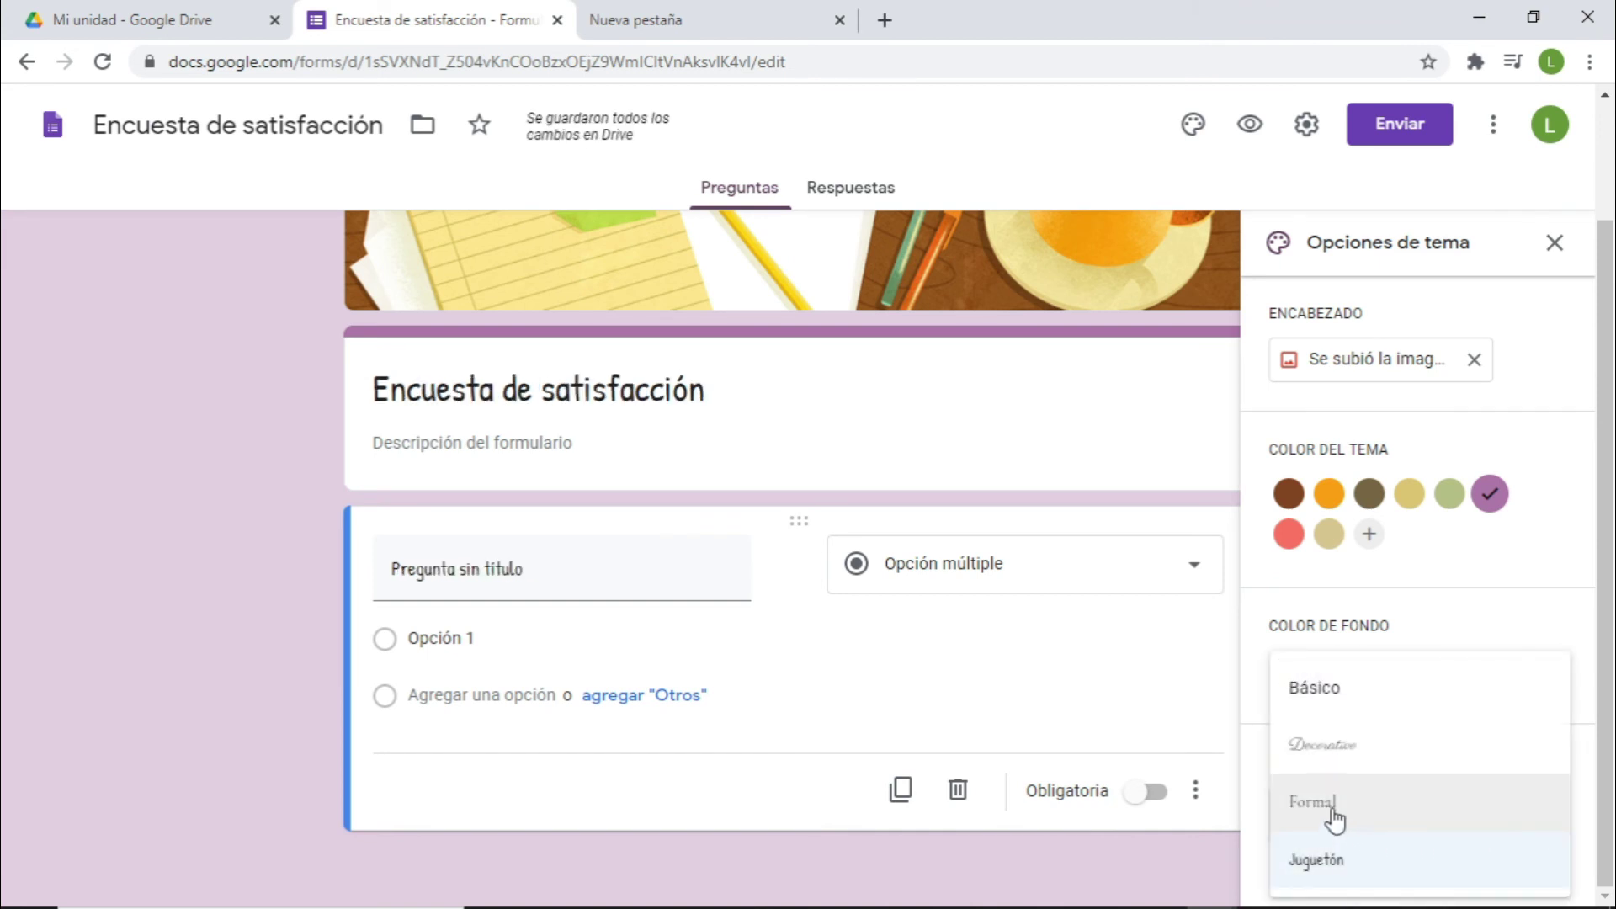
click(1336, 815)
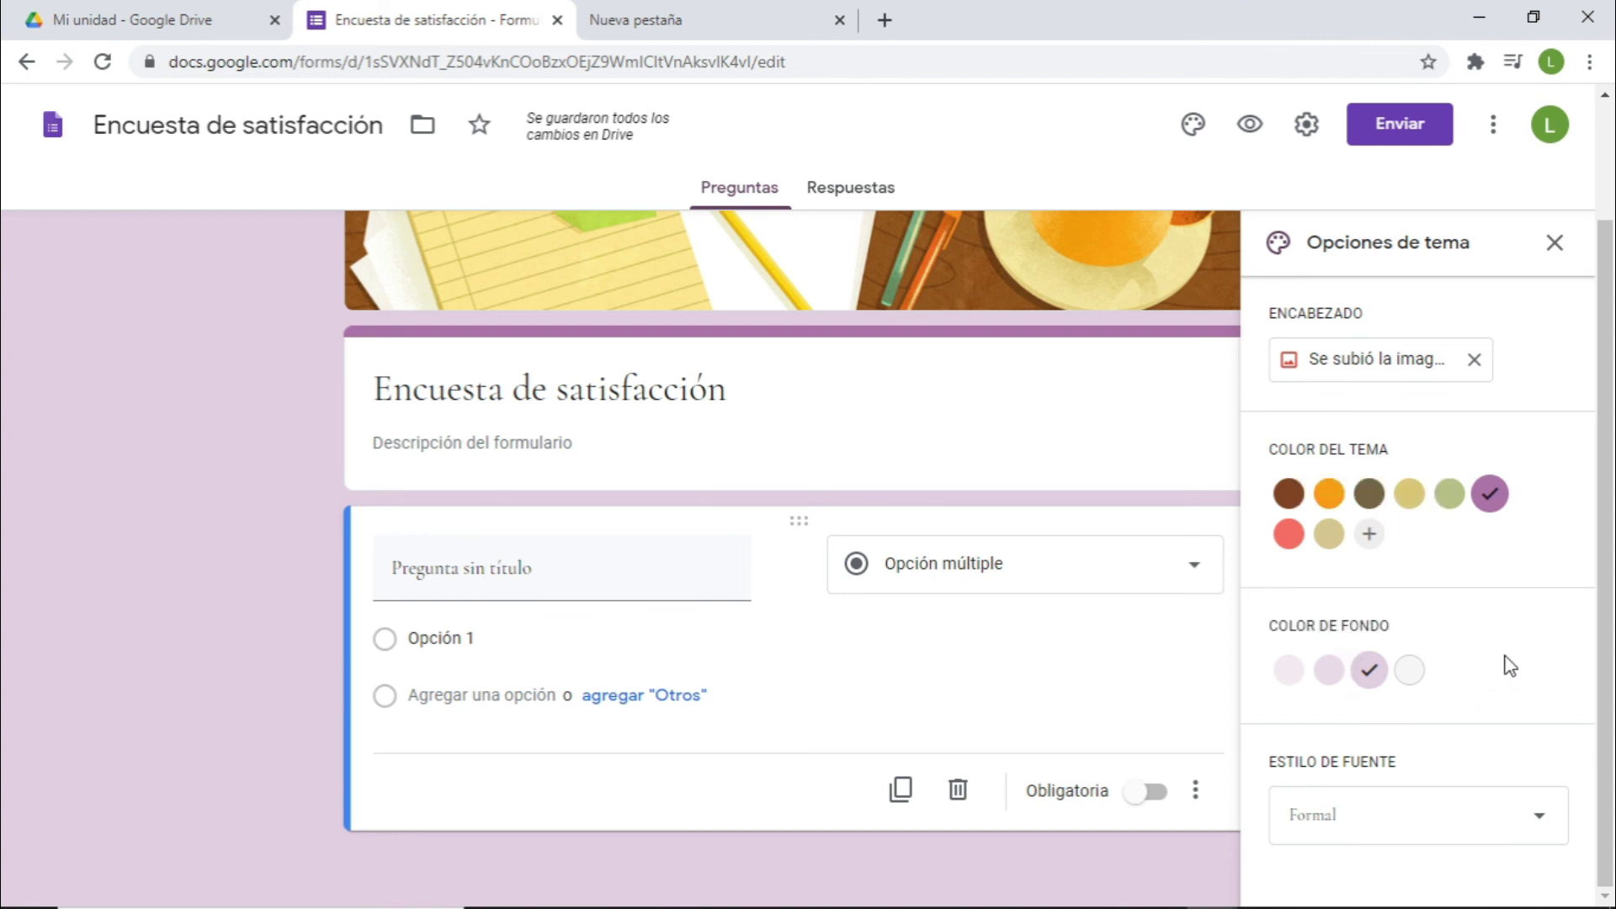
click(1554, 244)
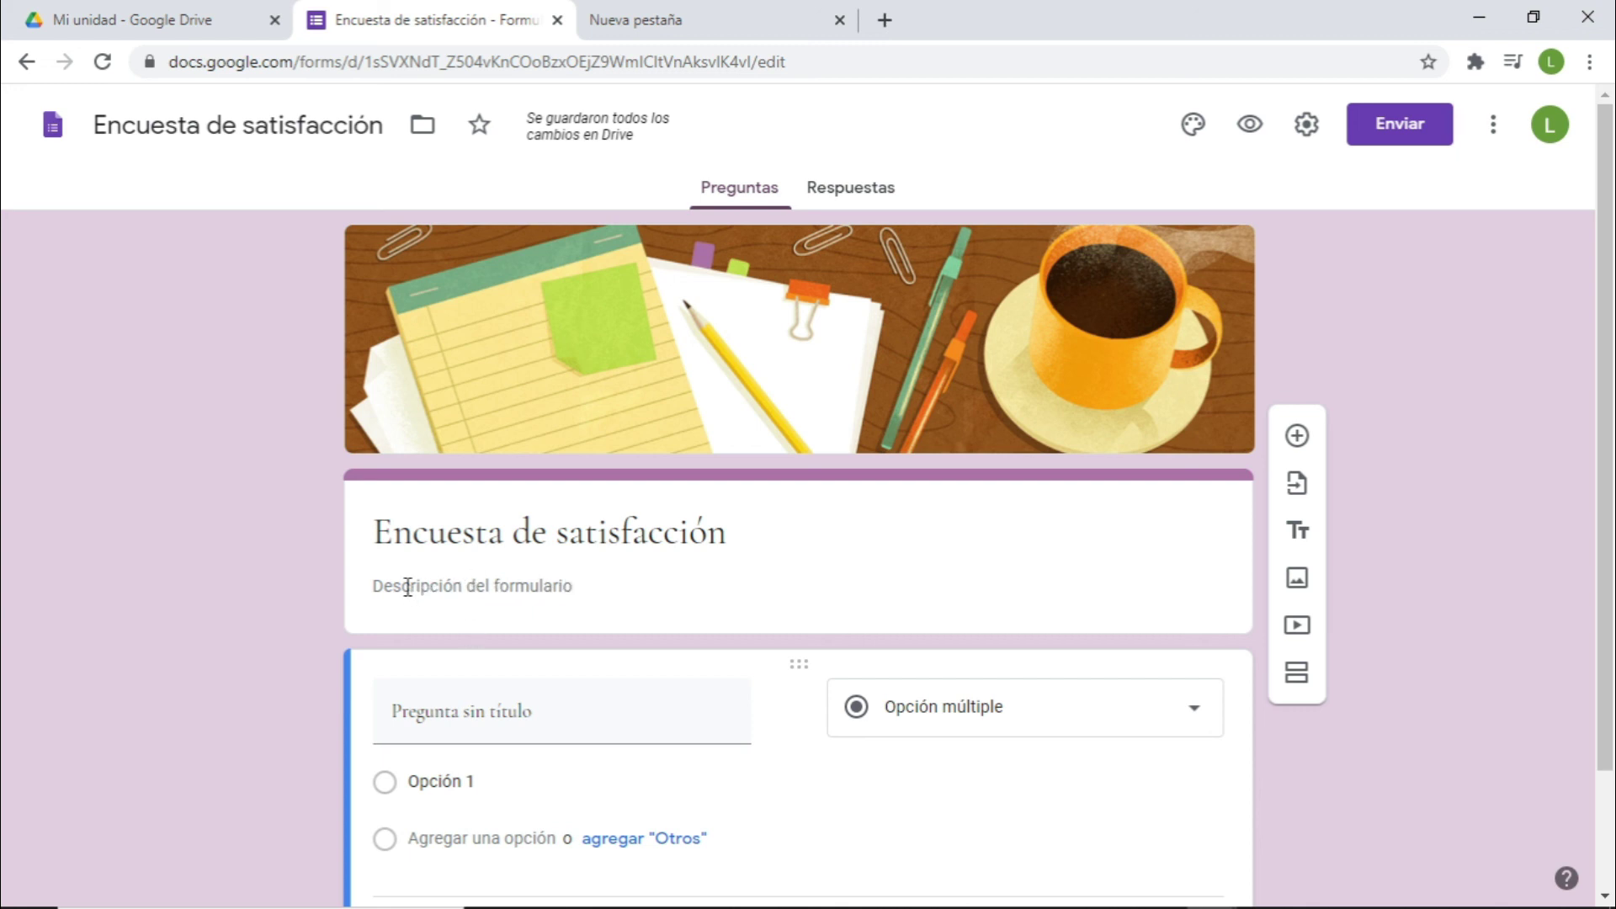
Open the form description below the survey title for editing
click(452, 599)
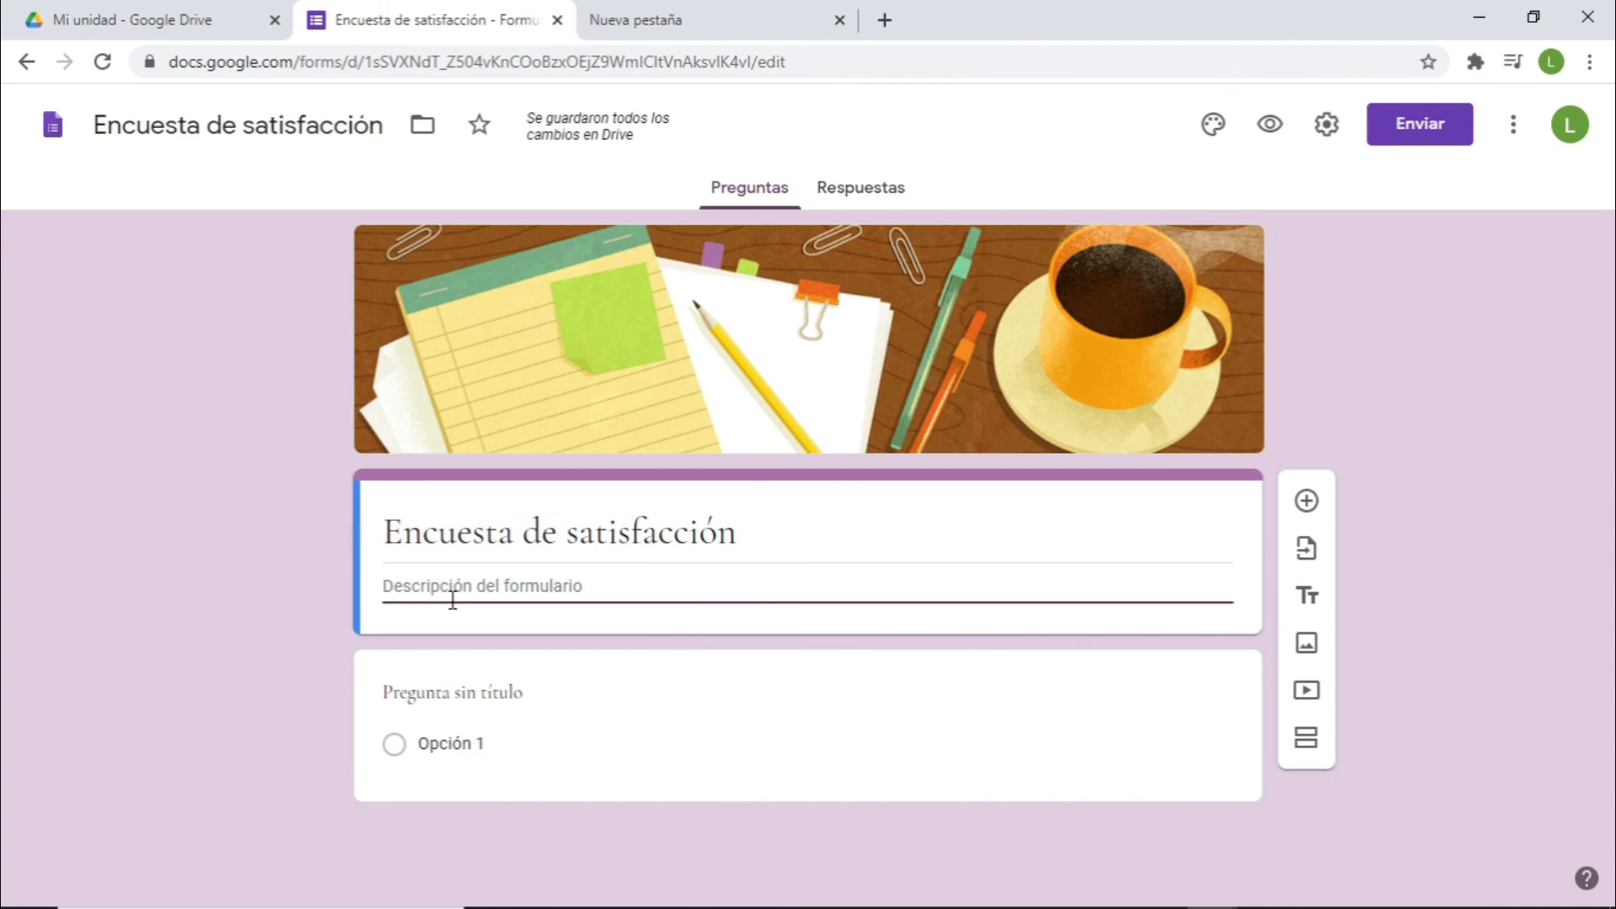